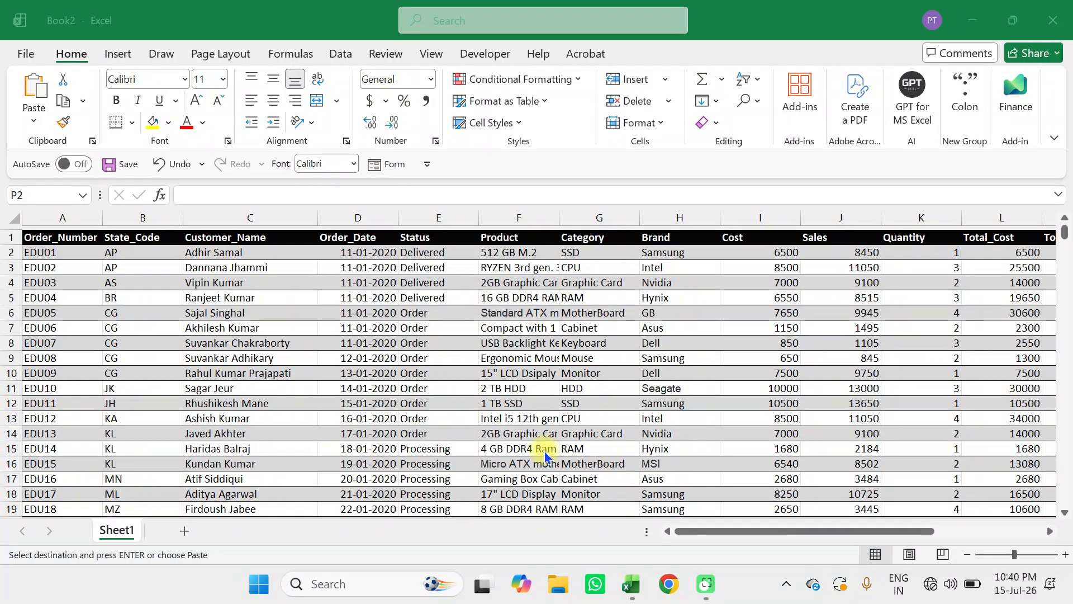
Check the order data down to its last row and auto-fit the Product column's width.
{"action": "scroll", "coordinate": [545, 452], "scroll_direction": "down", "scroll_amount": 2}
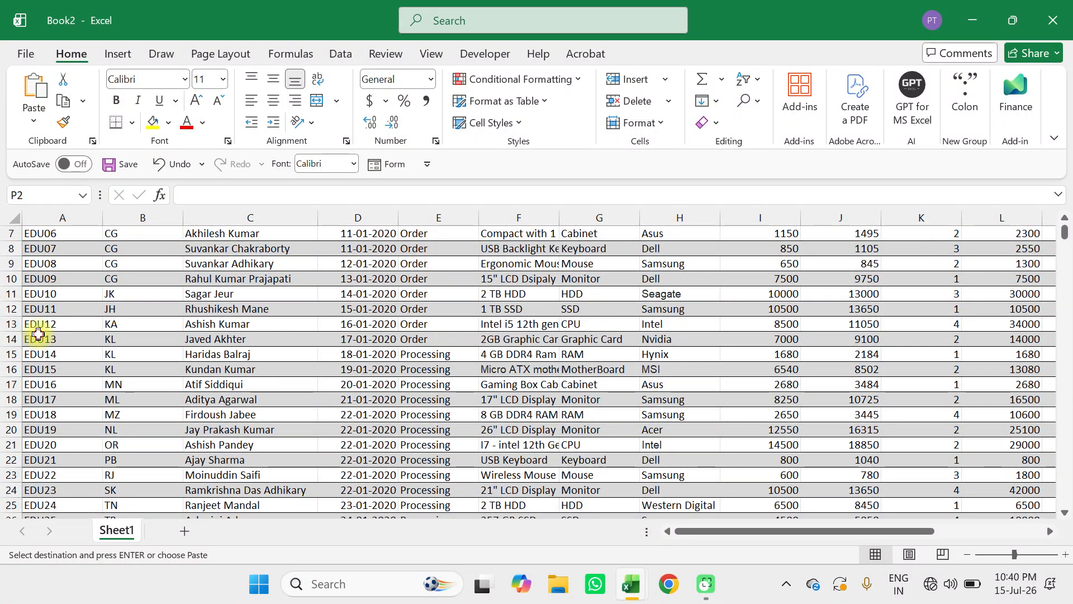
{"action": "left_click", "coordinate": [38, 335]}
{"action": "key", "text": "ctrl+Down"}
{"action": "scroll", "coordinate": [38, 334], "scroll_direction": "down", "scroll_amount": 1}
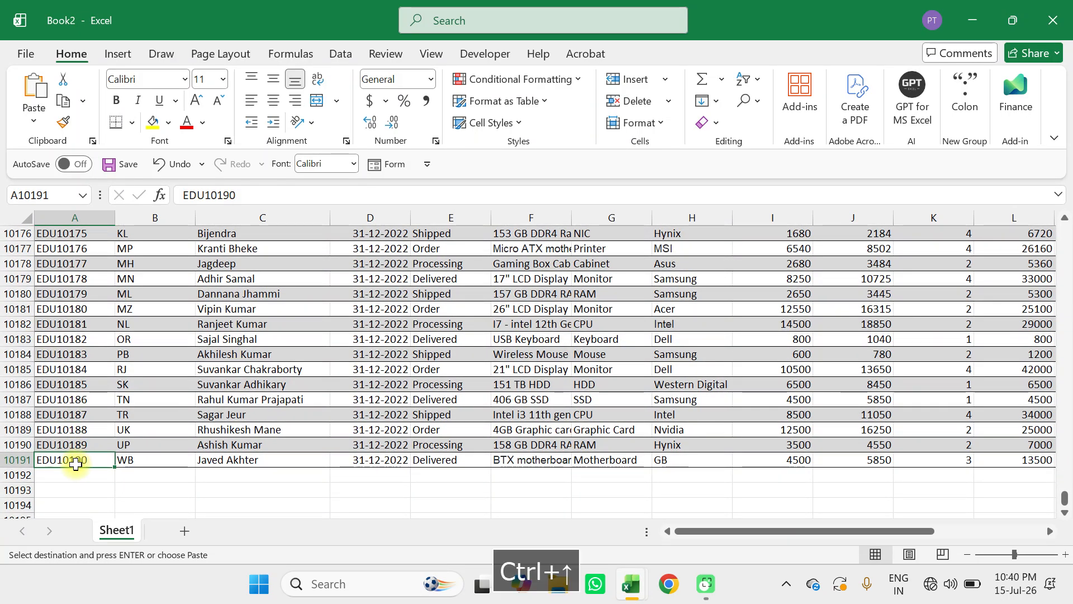
{"action": "key", "text": "ctrl+Up"}
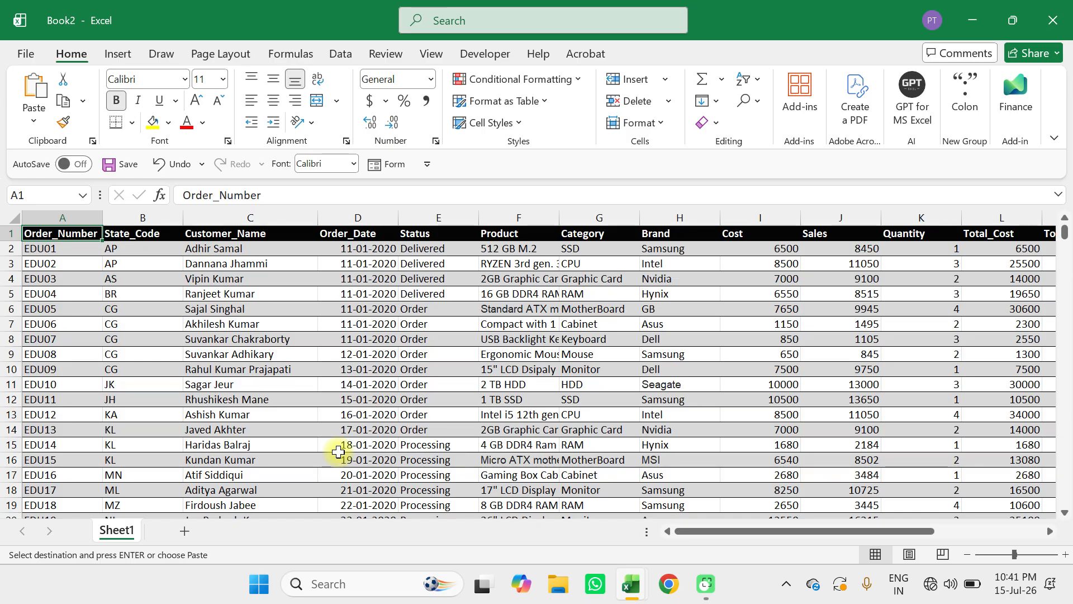
{"action": "double_click", "coordinate": [559, 217]}
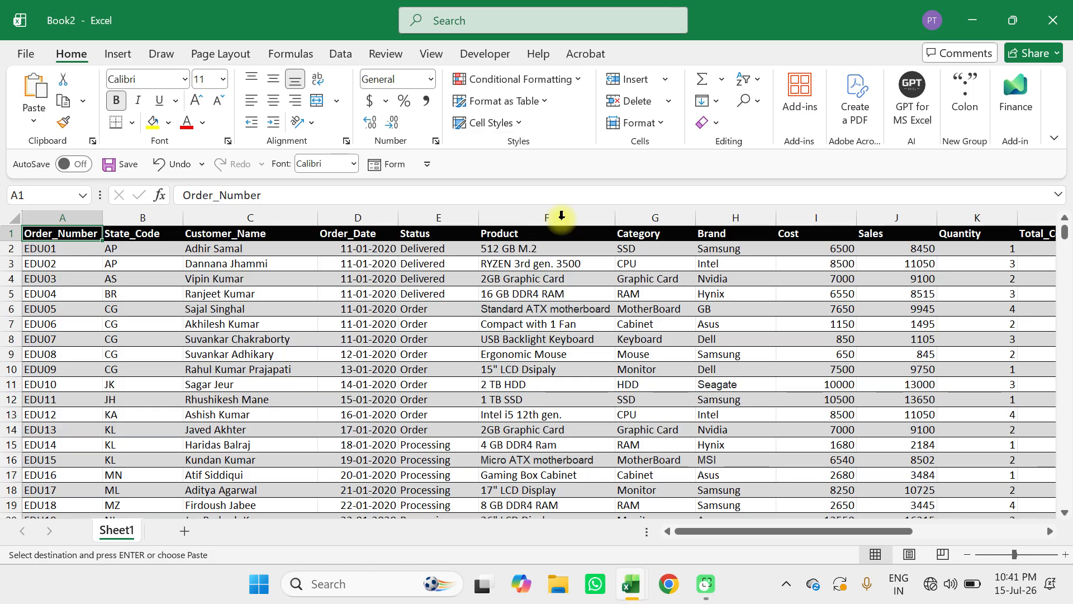
Examine the order table's columns and the empty sales and count cells in the Status and Brand summary tables.
{"action": "scroll", "coordinate": [736, 348], "scroll_direction": "right", "scroll_amount": 4}
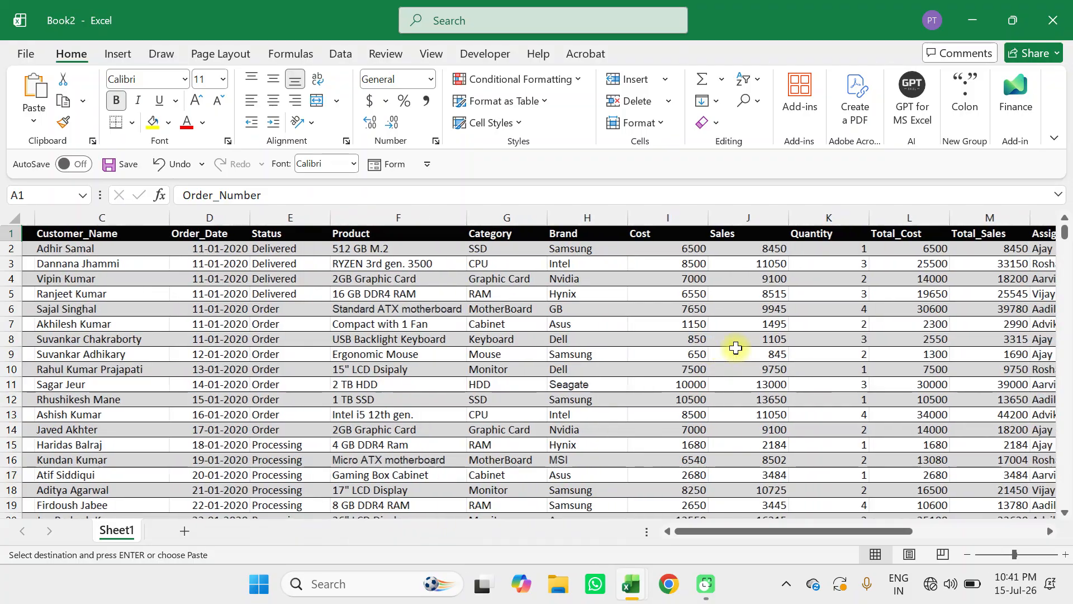
{"action": "scroll", "coordinate": [736, 348], "scroll_direction": "right", "scroll_amount": 3}
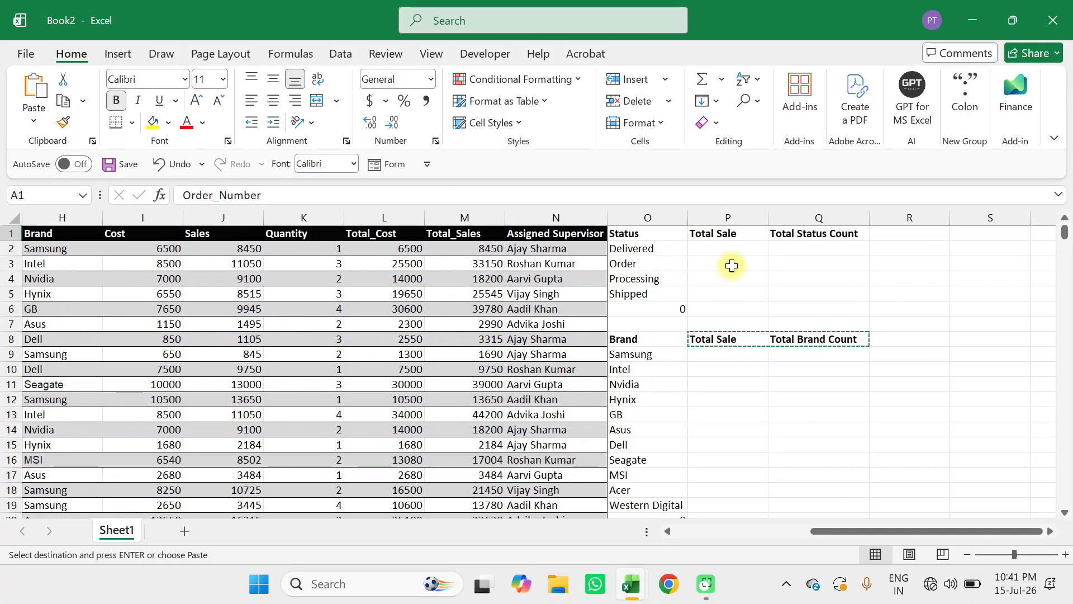
{"action": "left_click", "coordinate": [725, 250]}
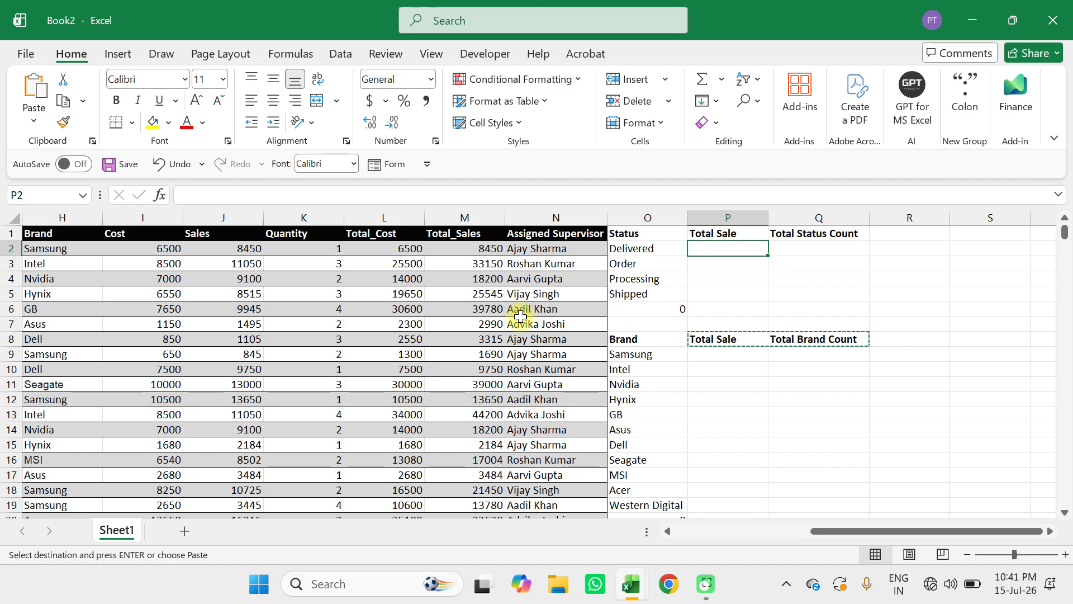
{"action": "scroll", "coordinate": [520, 317], "scroll_direction": "left", "scroll_amount": 5}
{"action": "scroll", "coordinate": [520, 317], "scroll_direction": "left", "scroll_amount": 2}
{"action": "scroll", "coordinate": [521, 317], "scroll_direction": "down", "scroll_amount": 9}
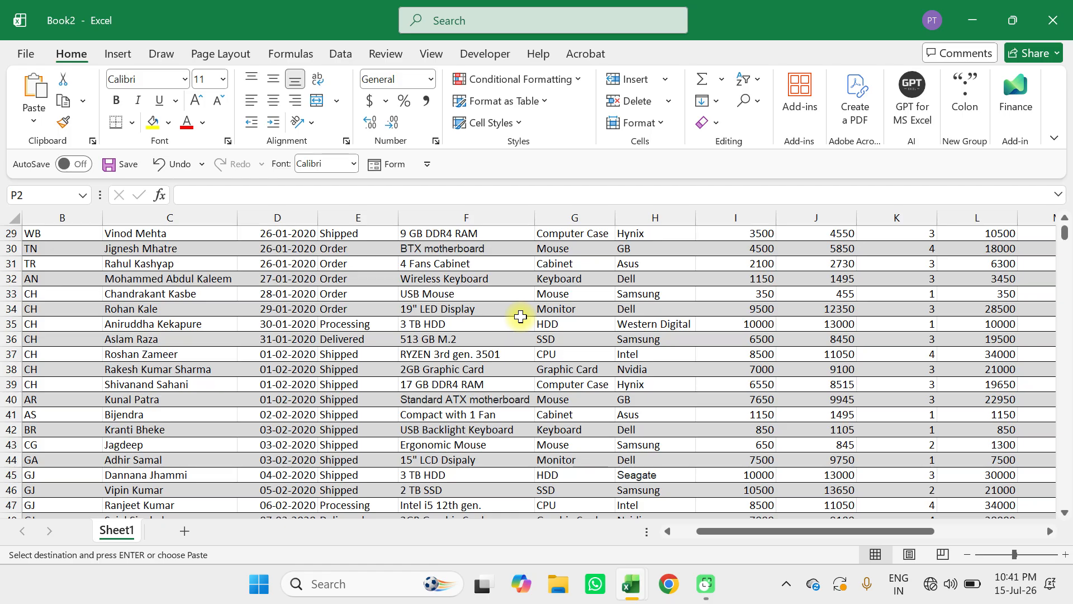
{"action": "scroll", "coordinate": [521, 317], "scroll_direction": "up", "scroll_amount": 9}
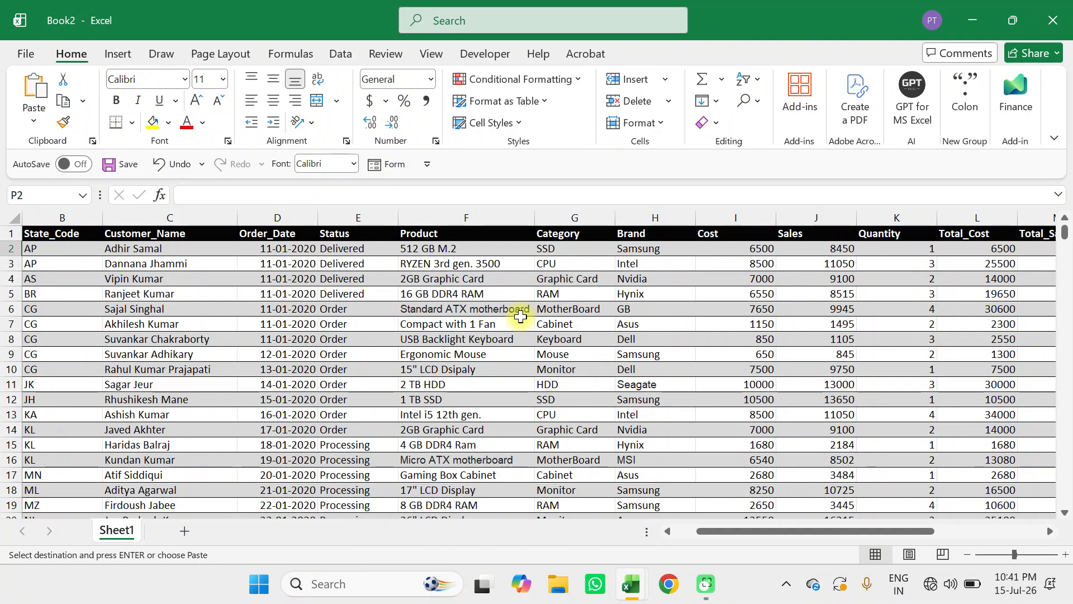
{"action": "scroll", "coordinate": [520, 317], "scroll_direction": "right", "scroll_amount": 5}
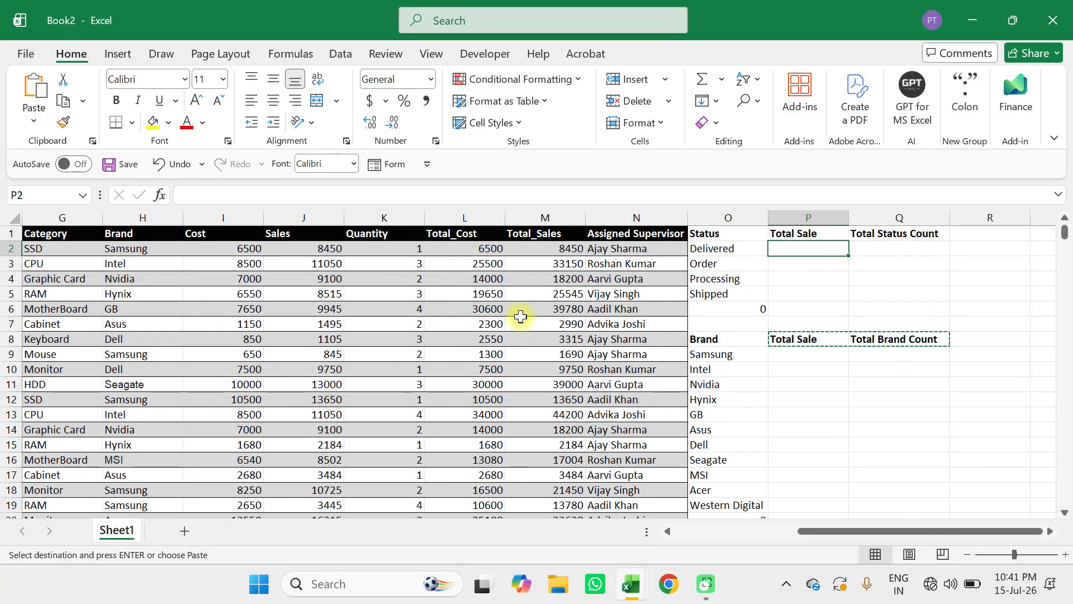
{"action": "scroll", "coordinate": [521, 317], "scroll_direction": "left", "scroll_amount": 6}
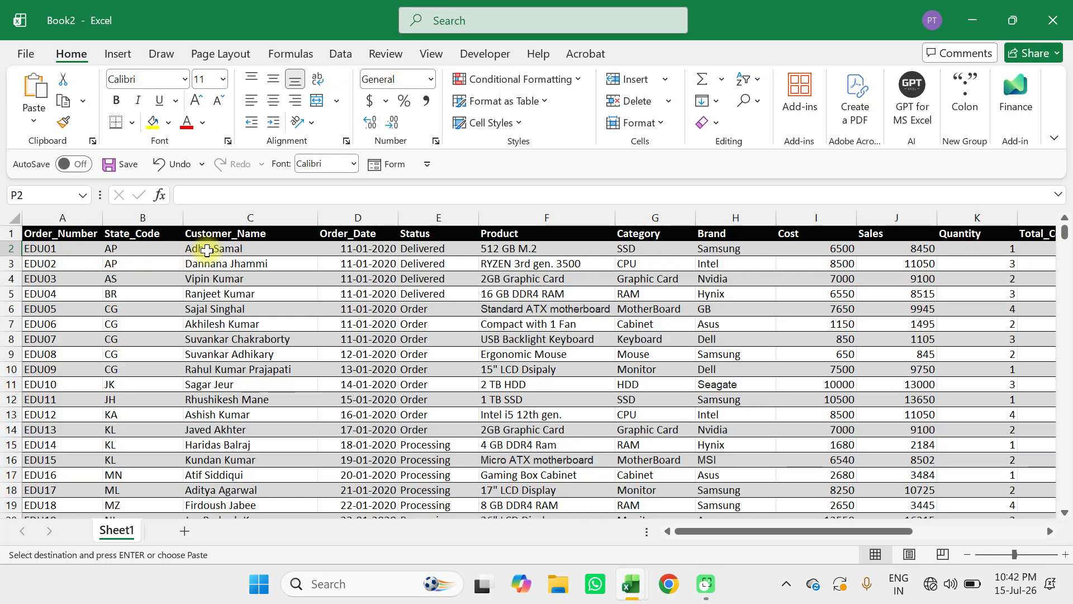
{"action": "scroll", "coordinate": [325, 286], "scroll_direction": "right", "scroll_amount": 1}
{"action": "scroll", "coordinate": [324, 286], "scroll_direction": "right", "scroll_amount": 2}
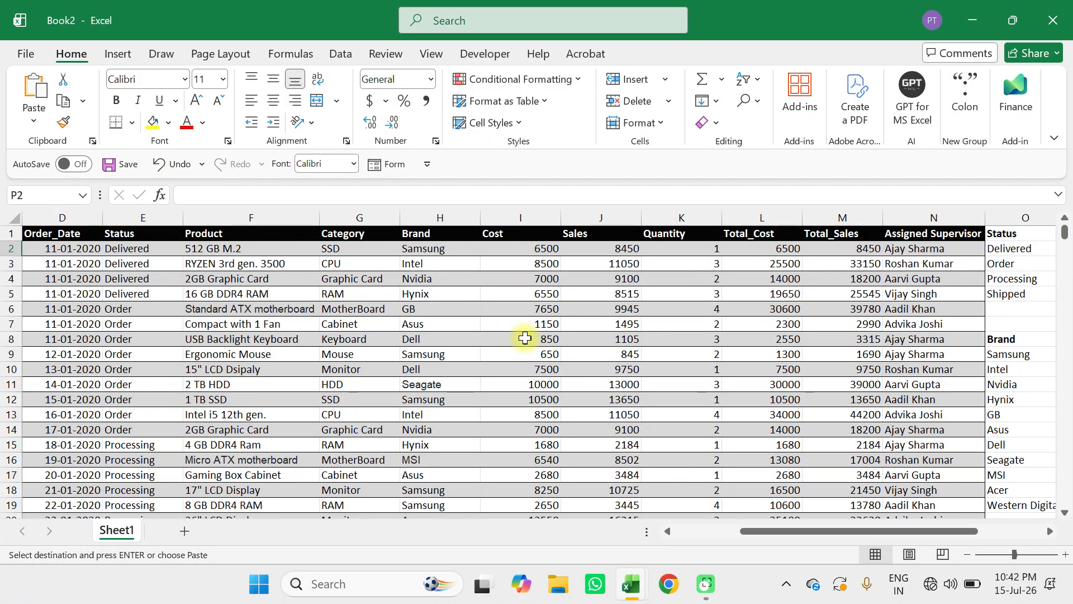
{"action": "scroll", "coordinate": [525, 338], "scroll_direction": "right", "scroll_amount": 2}
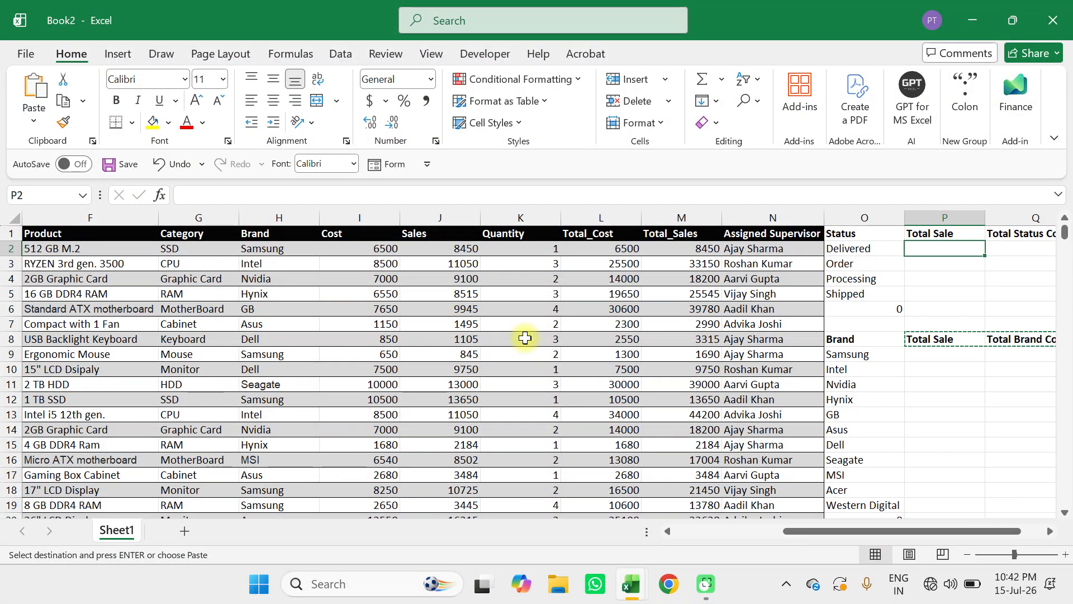
{"action": "scroll", "coordinate": [776, 379], "scroll_direction": "right", "scroll_amount": 2}
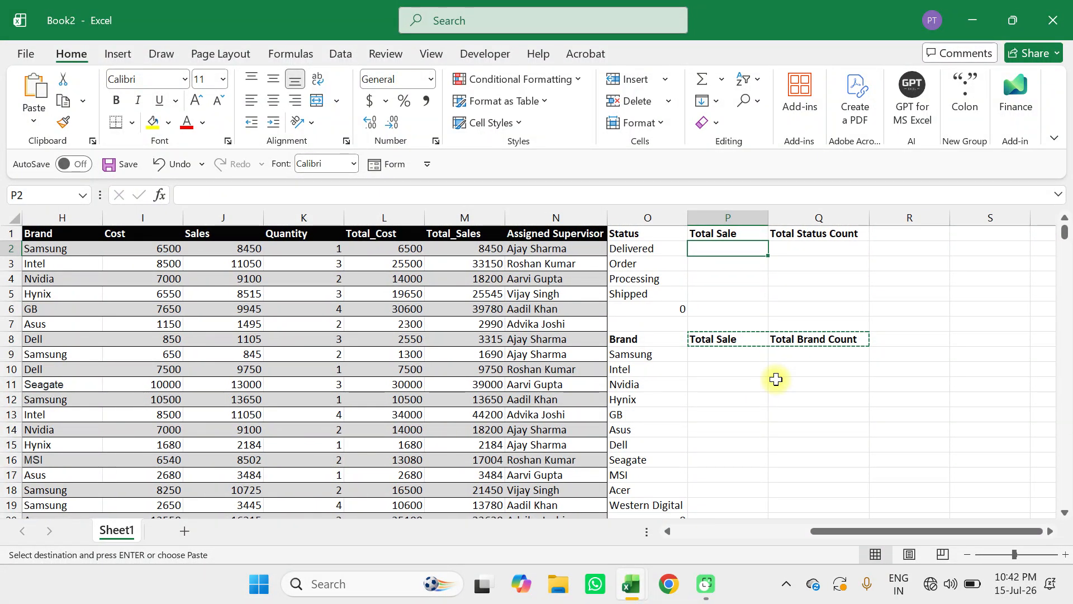
{"action": "scroll", "coordinate": [411, 344], "scroll_direction": "left", "scroll_amount": 6}
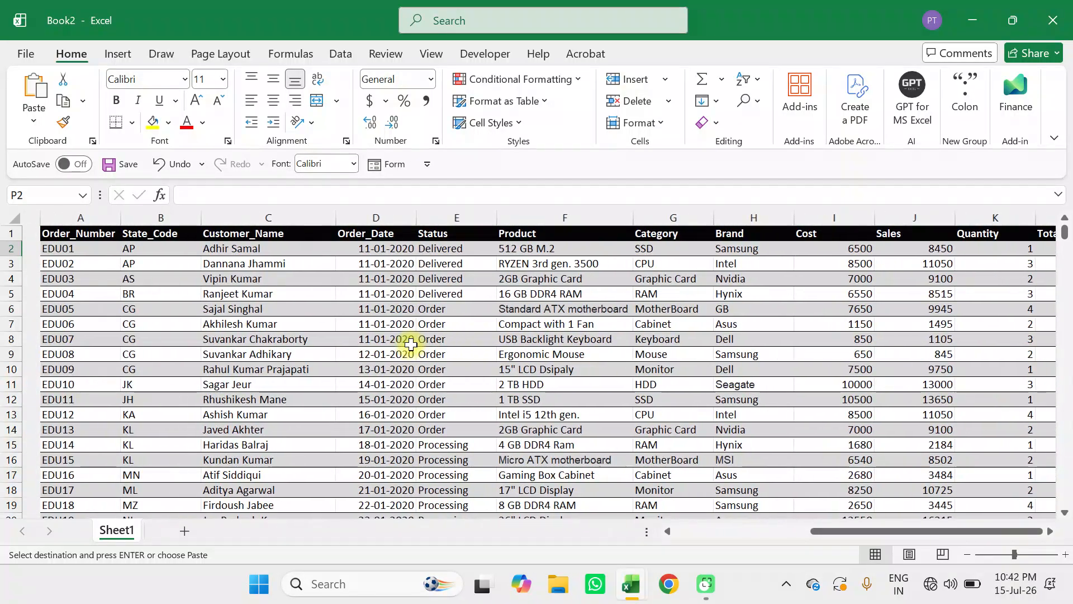
{"action": "scroll", "coordinate": [411, 344], "scroll_direction": "right", "scroll_amount": 8}
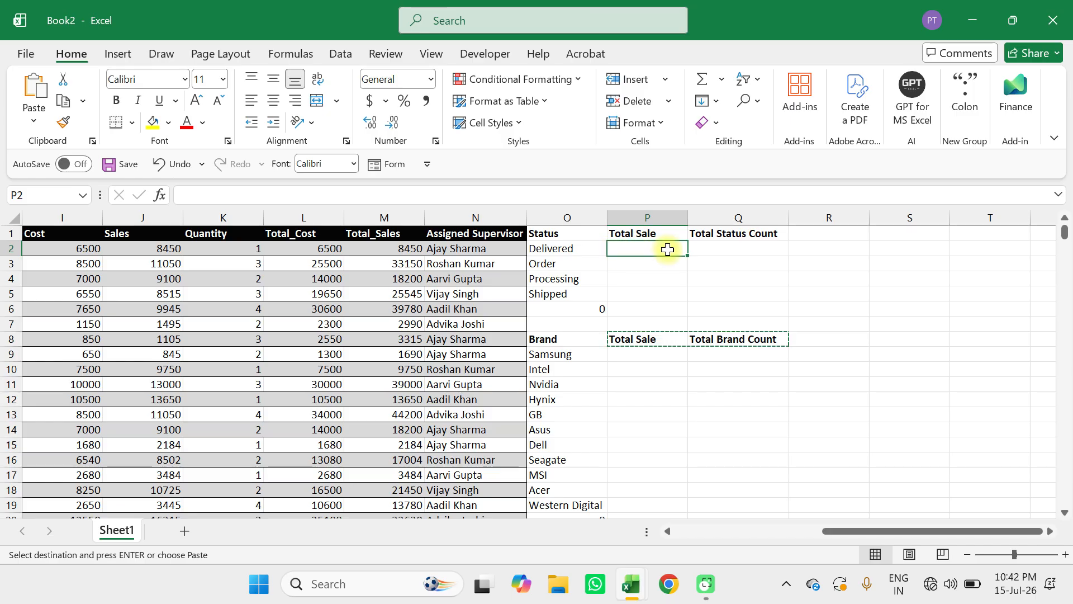
{"action": "left_click", "coordinate": [642, 262]}
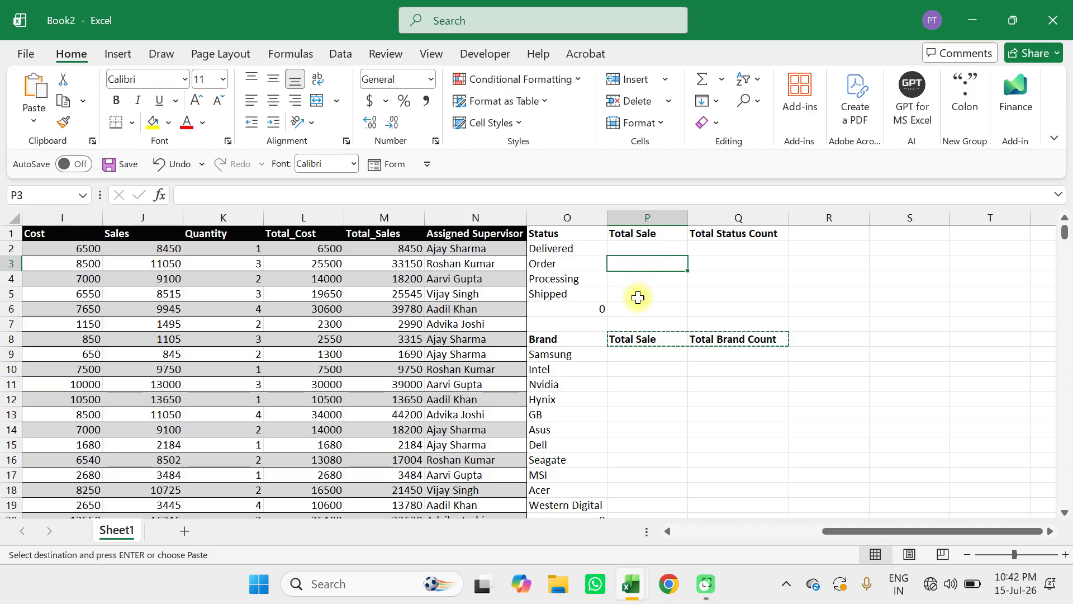
{"action": "left_click", "coordinate": [761, 246]}
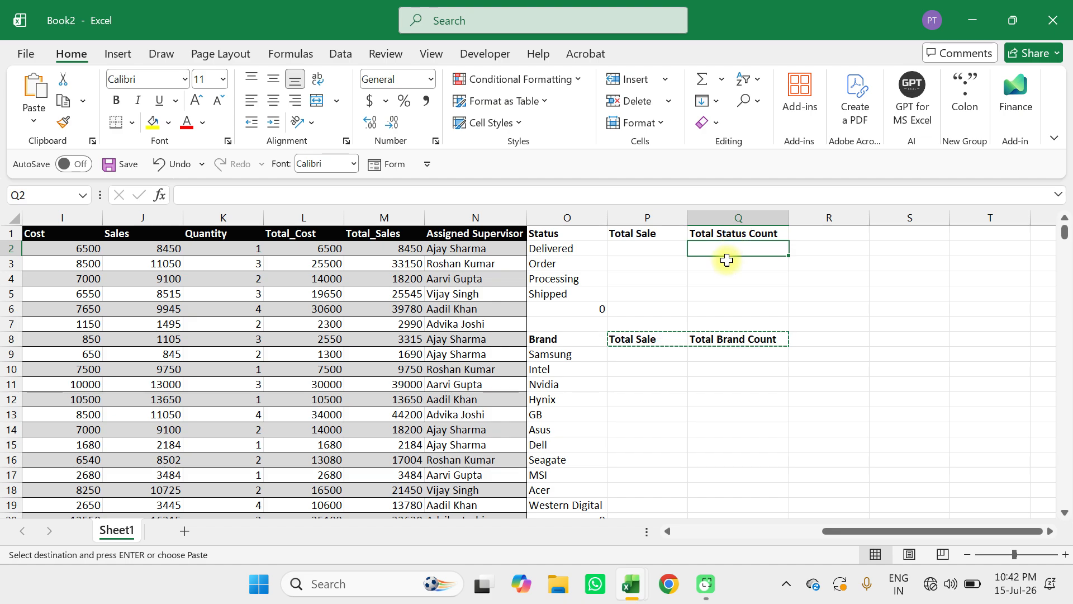
{"action": "left_click", "coordinate": [725, 280]}
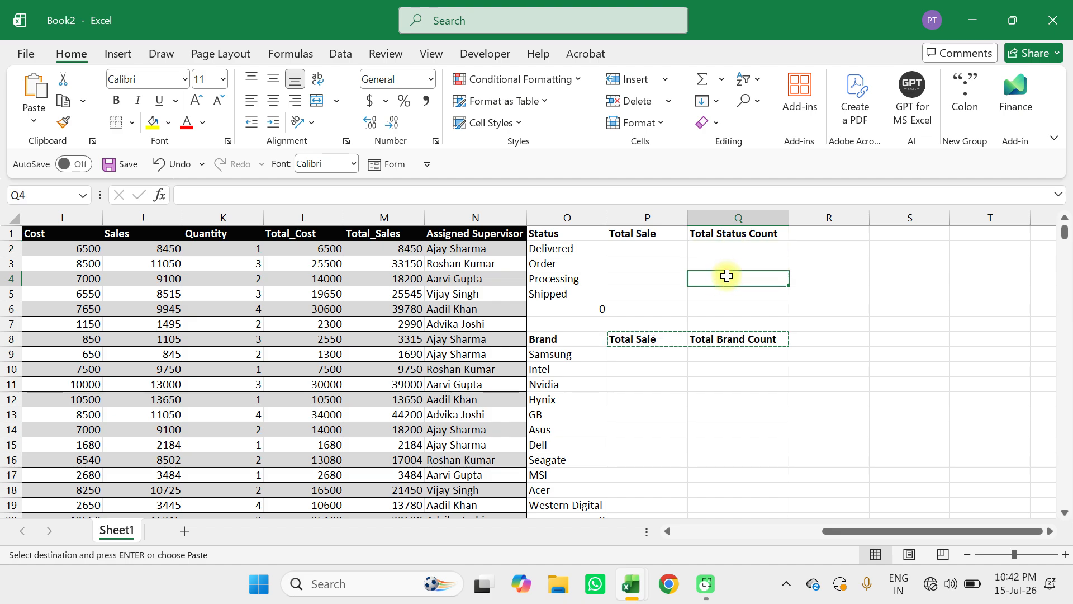
{"action": "left_click", "coordinate": [725, 294]}
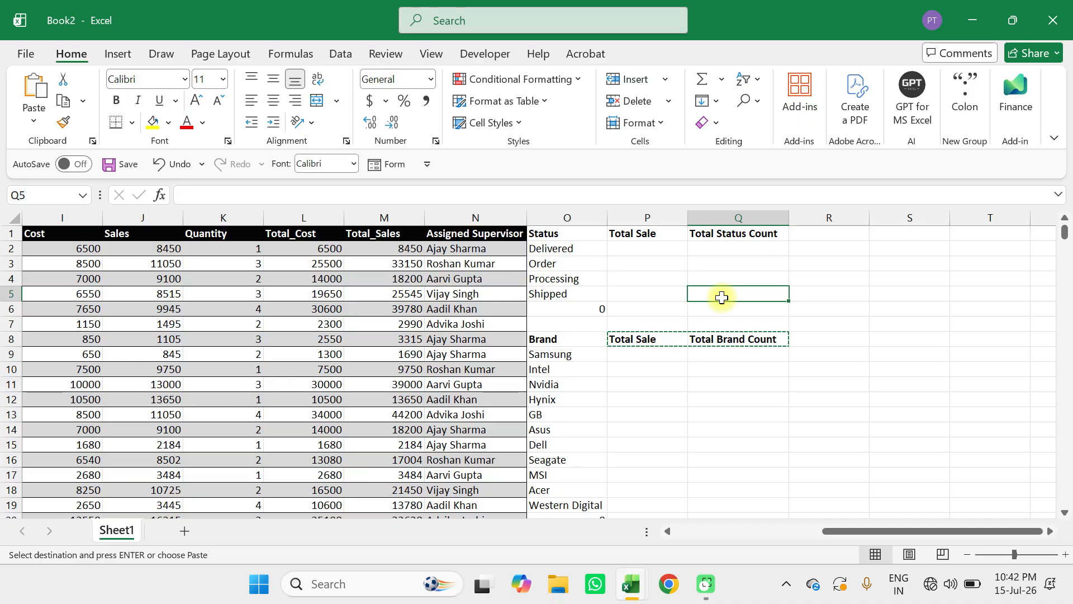
Start a SUMIFS formula in cell P2 with the whole Status column E:E as its first argument.
{"action": "left_click", "coordinate": [654, 245]}
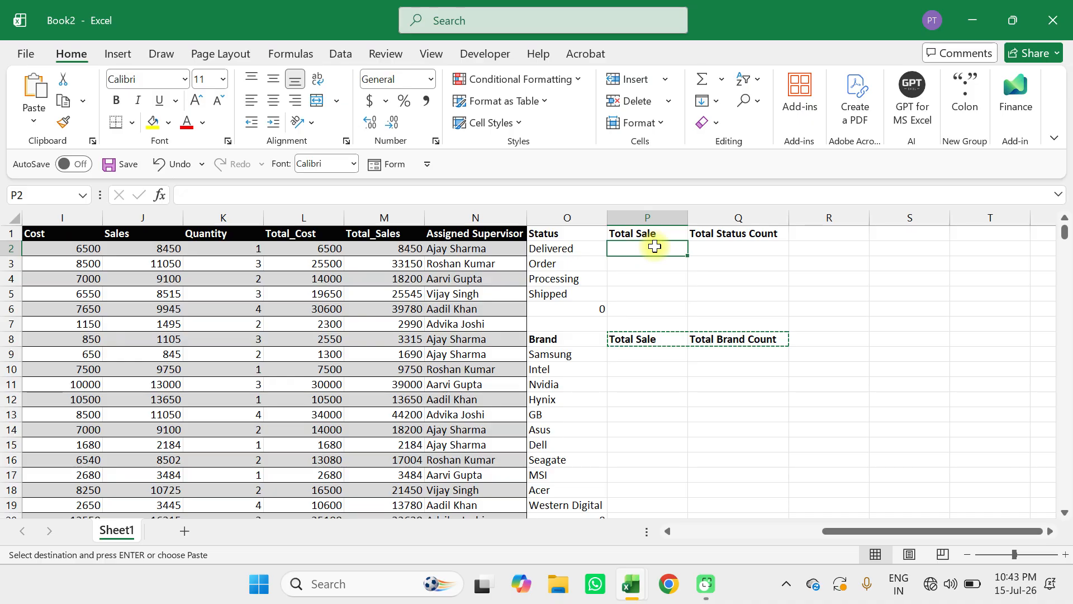
{"action": "type", "text": "=su"}
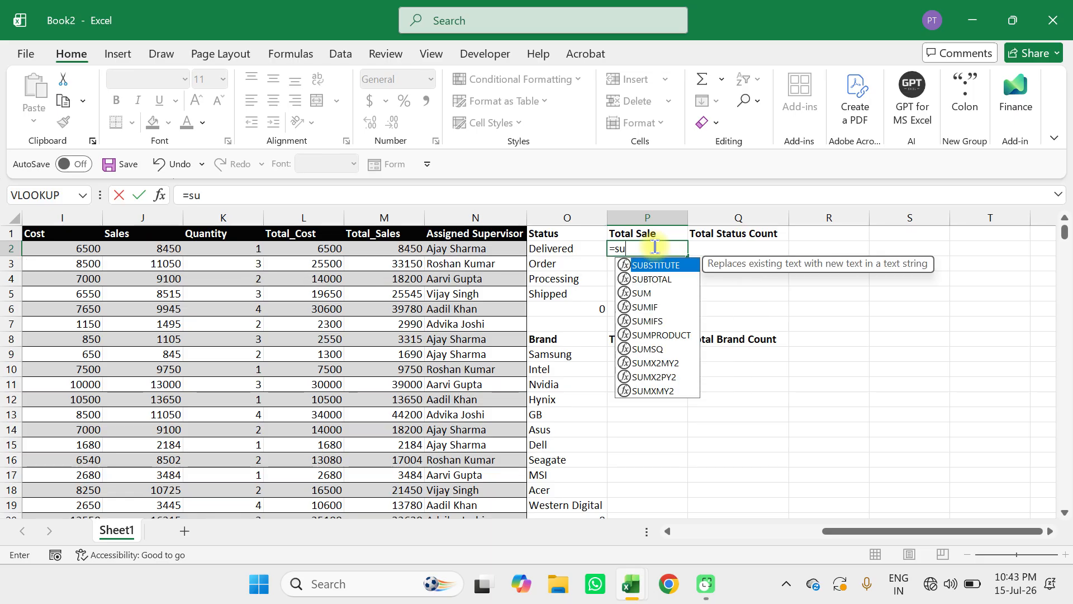
{"action": "type", "text": "mifs"}
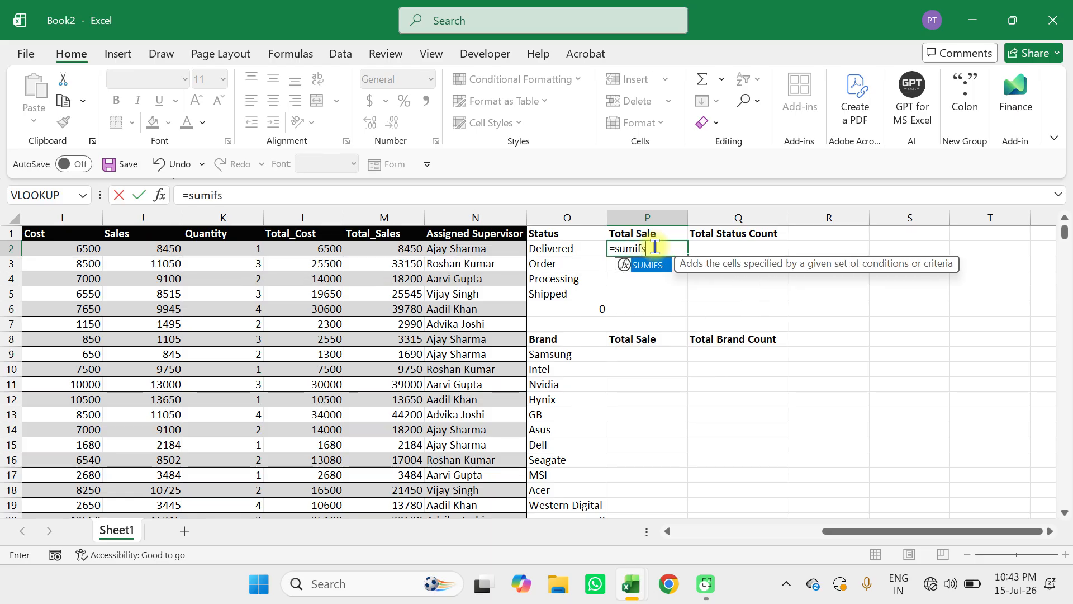
{"action": "key", "text": "Tab"}
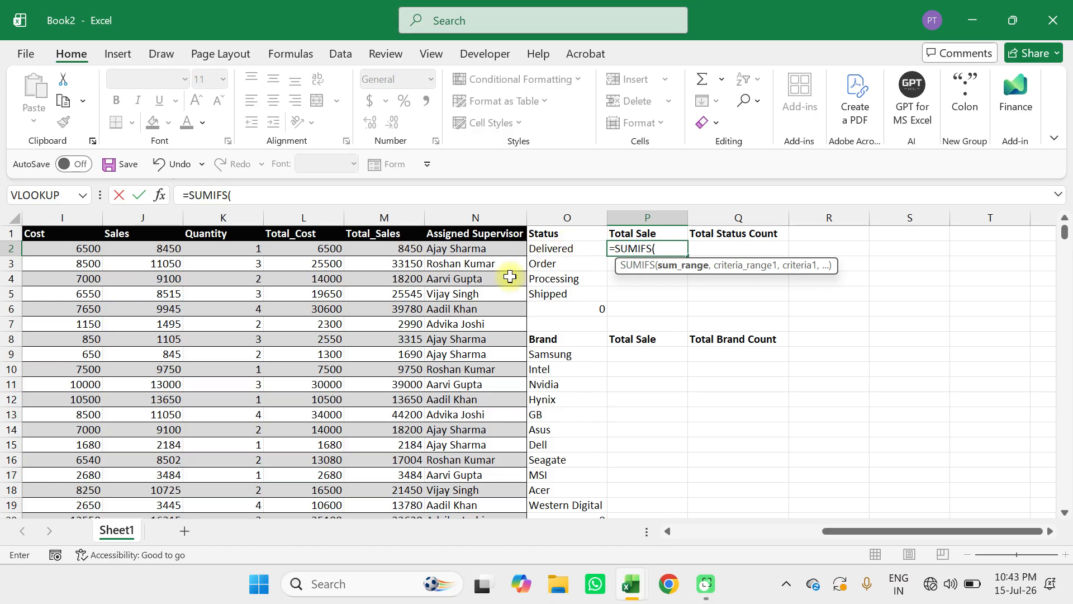
{"action": "scroll", "coordinate": [417, 299], "scroll_direction": "left", "scroll_amount": 5}
{"action": "scroll", "coordinate": [417, 300], "scroll_direction": "left", "scroll_amount": 2}
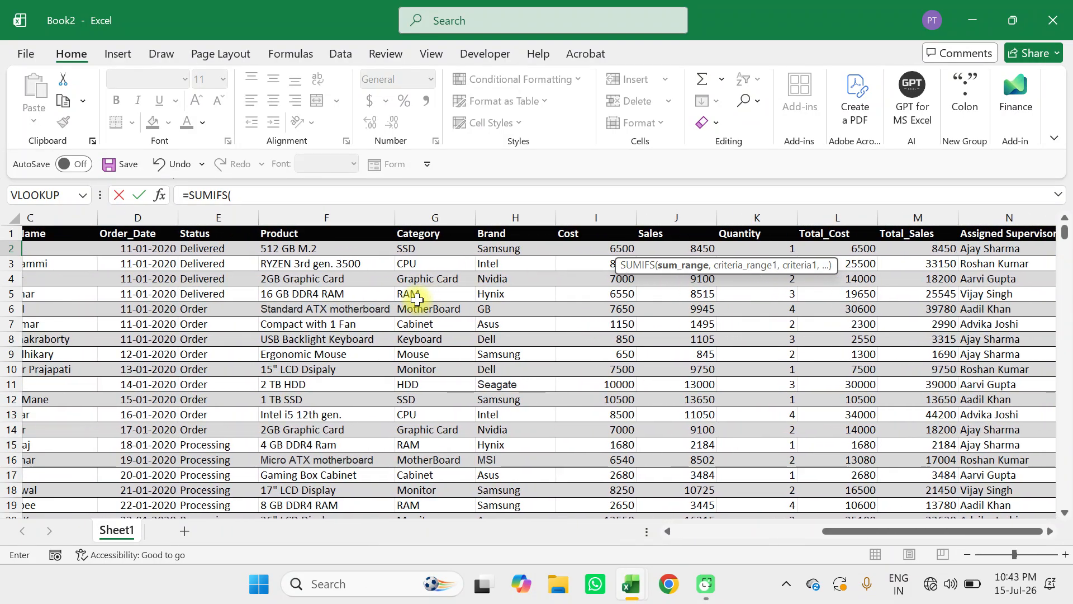
{"action": "left_click_drag", "start_coordinate": [252, 255], "coordinate": [258, 407]}
{"action": "left_click_drag", "start_coordinate": [269, 248], "coordinate": [271, 418]}
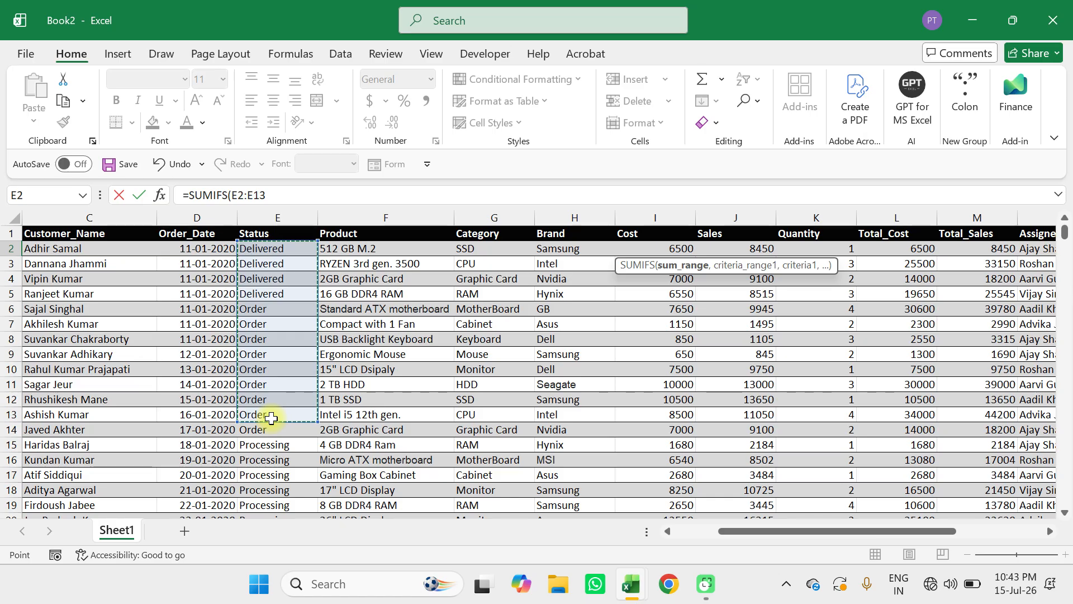
{"action": "left_click", "coordinate": [286, 216]}
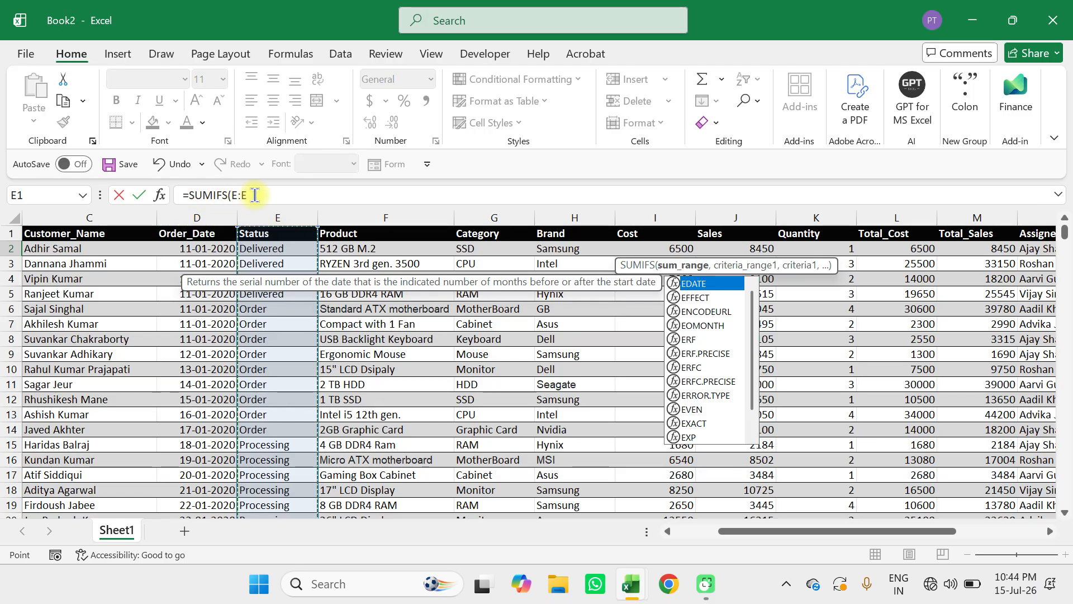
Add the Delivered status cell O2 as the second argument of the formula in P2.
{"action": "type", "text": ","}
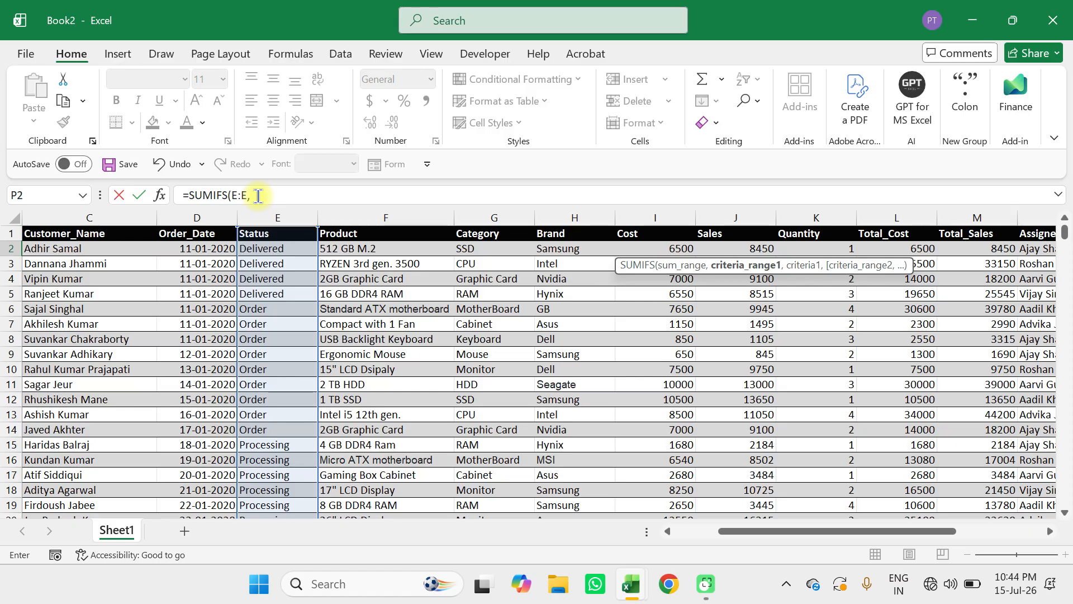
{"action": "scroll", "coordinate": [499, 312], "scroll_direction": "right", "scroll_amount": 5}
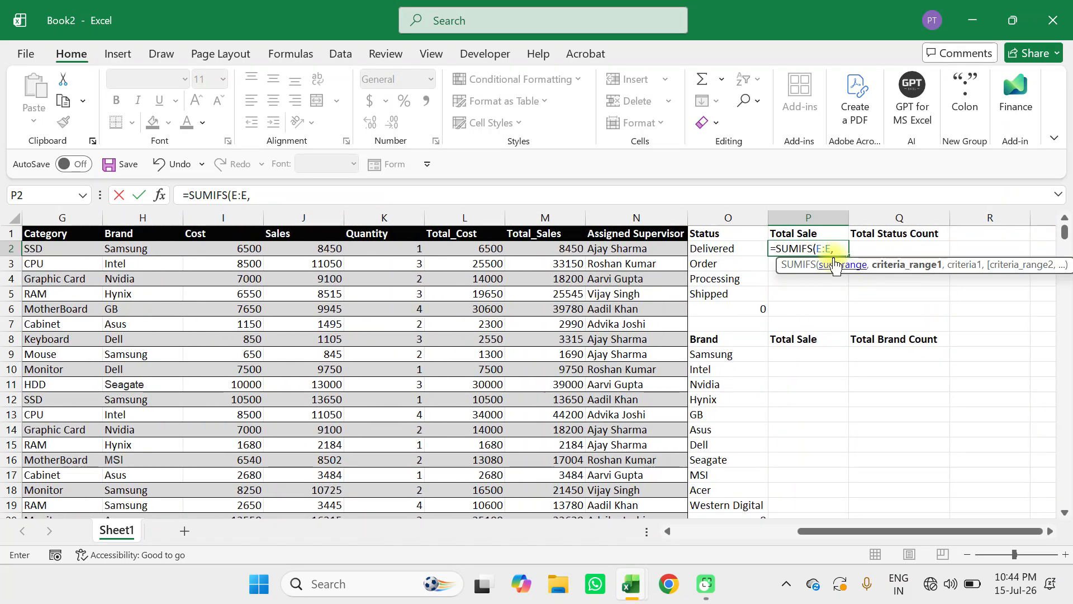
{"action": "left_click", "coordinate": [725, 246]}
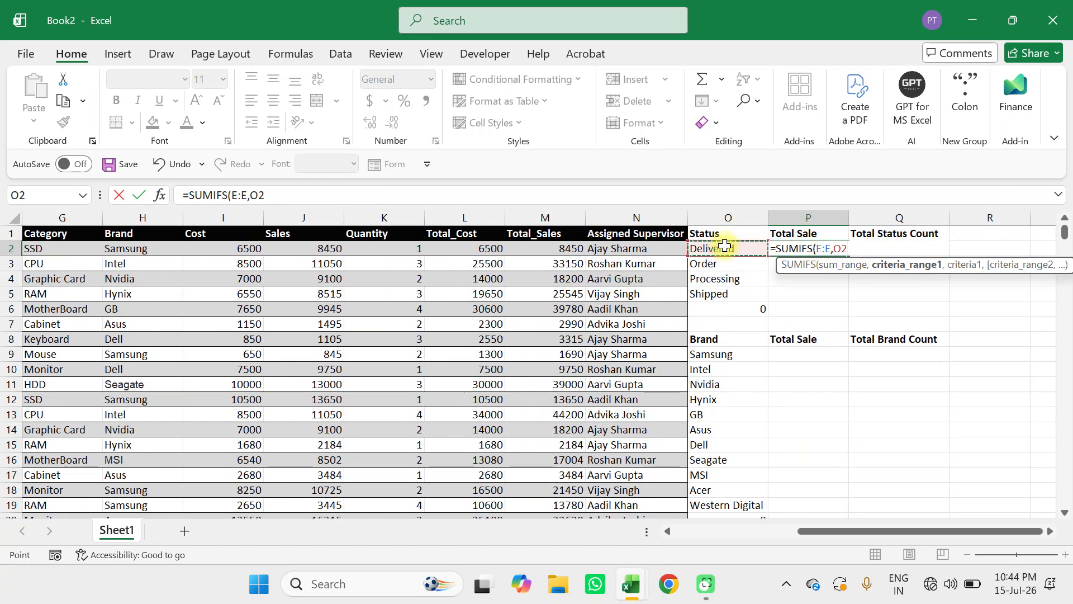
Change the function in the P2 formula from SUMIFS to SUMIF, keeping the arguments E:E and O2.
{"action": "left_click", "coordinate": [816, 250]}
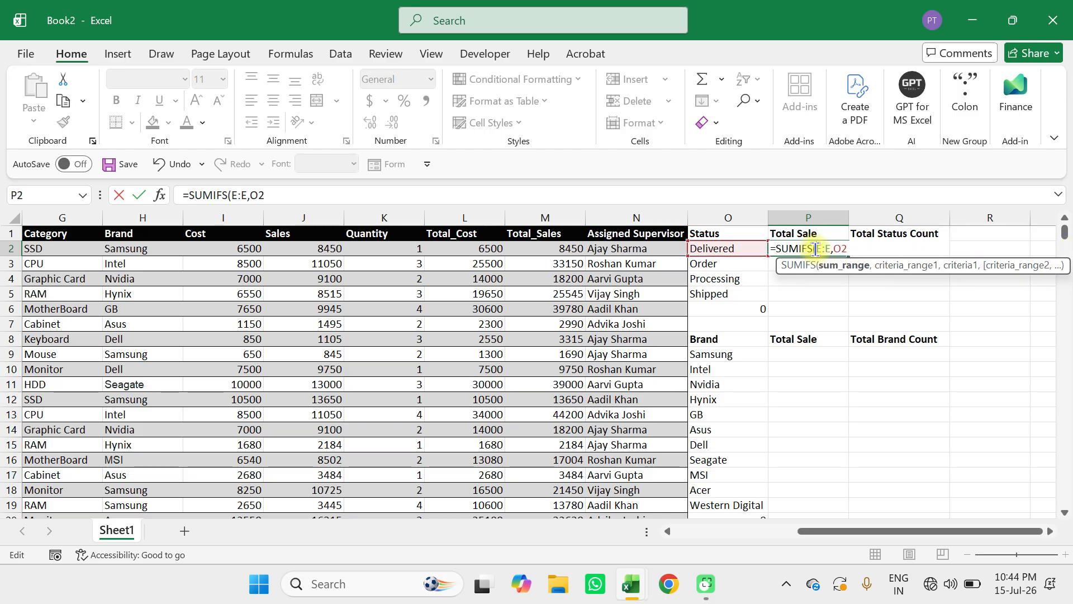
{"action": "key", "text": "BackSpace"}
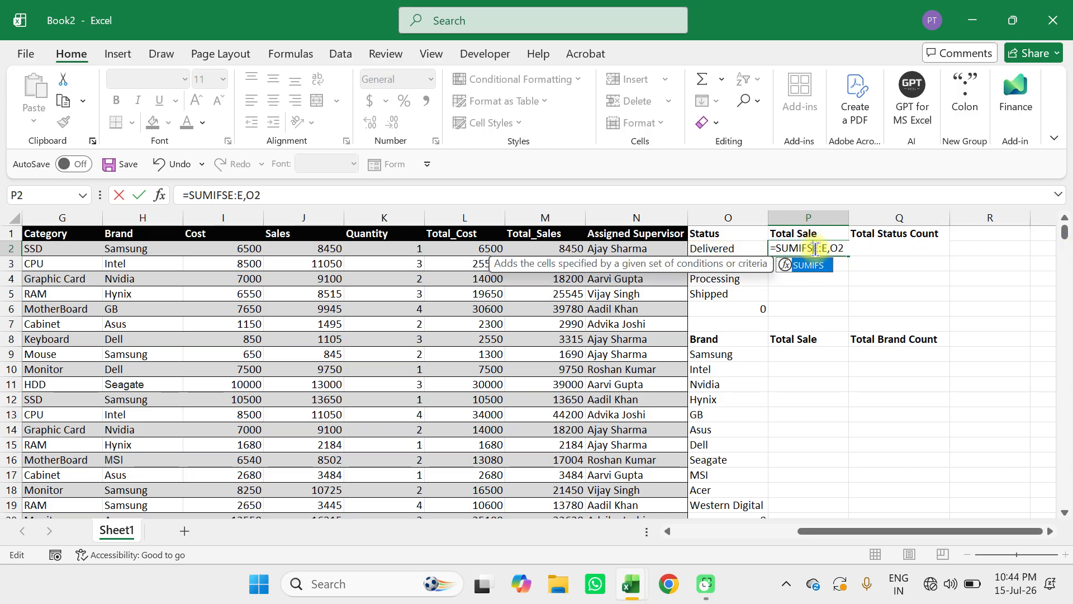
{"action": "key", "text": "ctrl+z"}
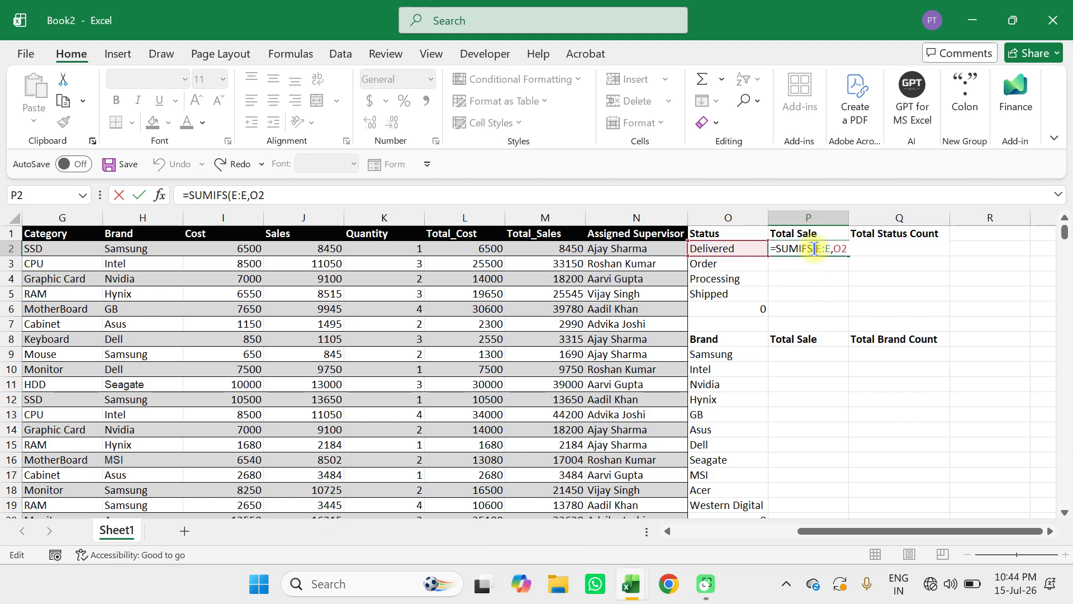
{"action": "left_click", "coordinate": [815, 249]}
{"action": "key", "text": "BackSpace"}
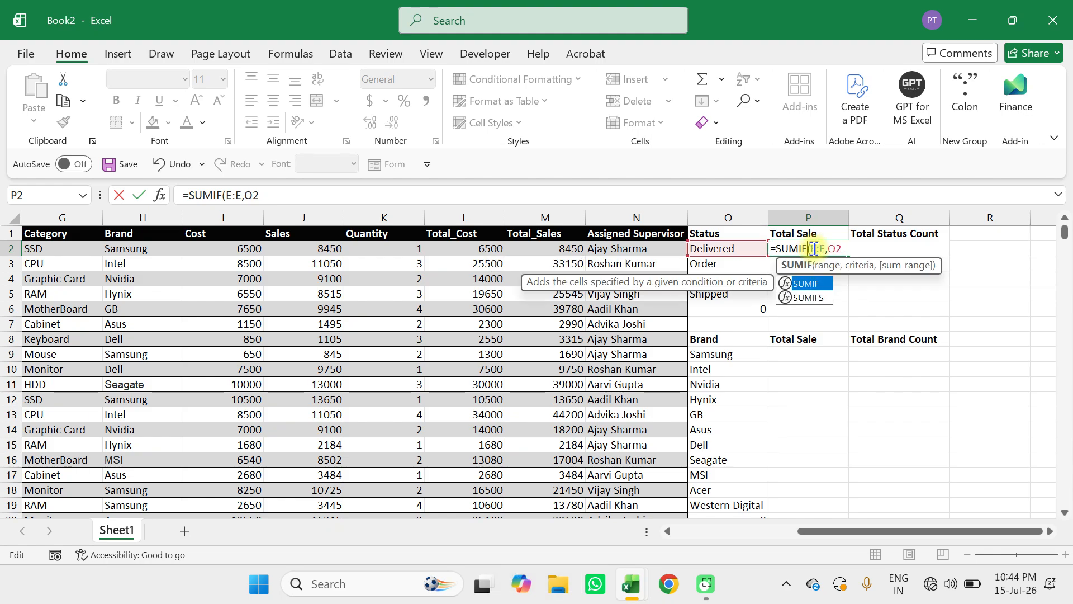
{"action": "left_click", "coordinate": [846, 249]}
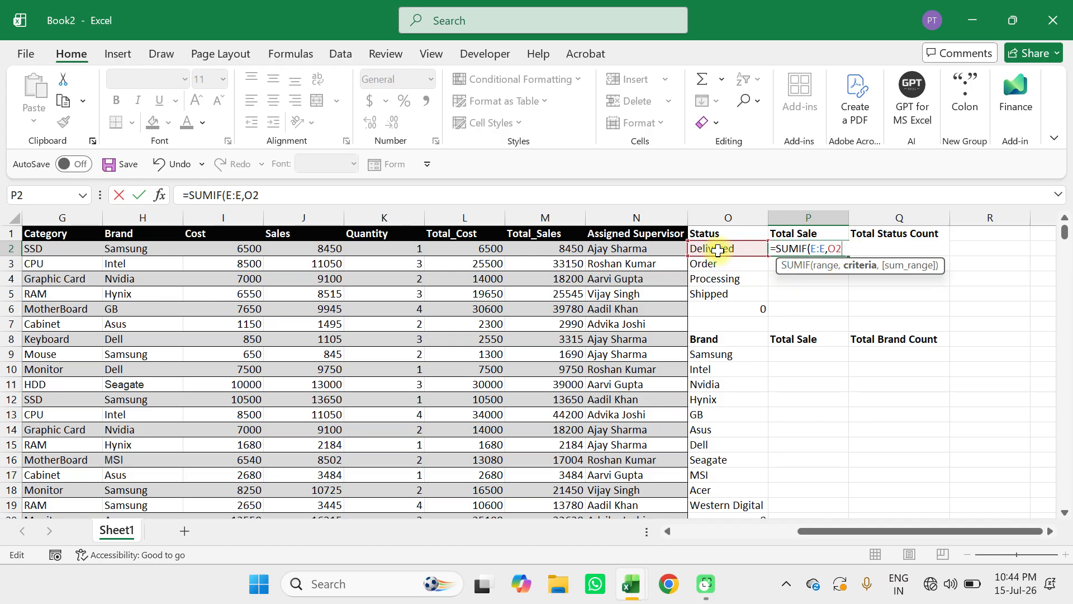
Complete the P2 formula as =SUMIF(E:E,O2,M:M), with the Total_Sales column as the sum range, and enter it.
{"action": "type", "text": ","}
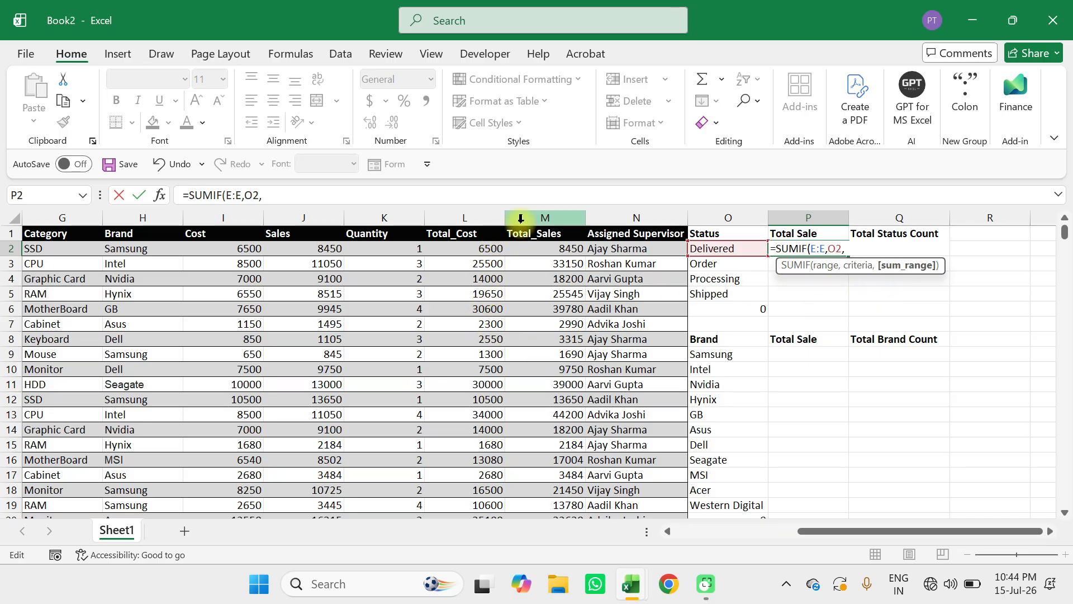
{"action": "left_click", "coordinate": [541, 213]}
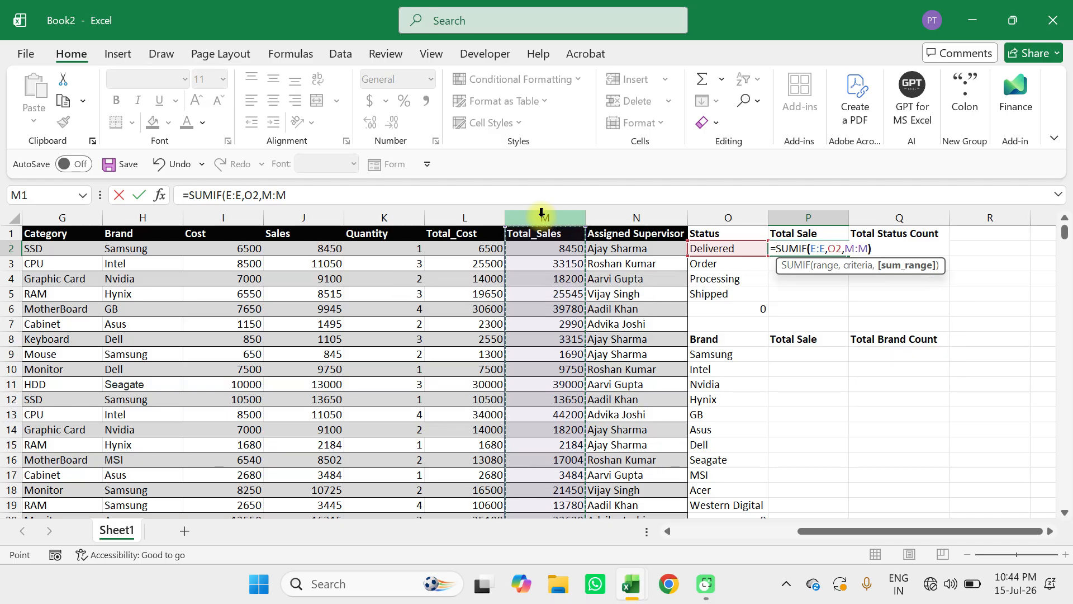
{"action": "type", "text": ")"}
{"action": "scroll", "coordinate": [551, 313], "scroll_direction": "left", "scroll_amount": 5}
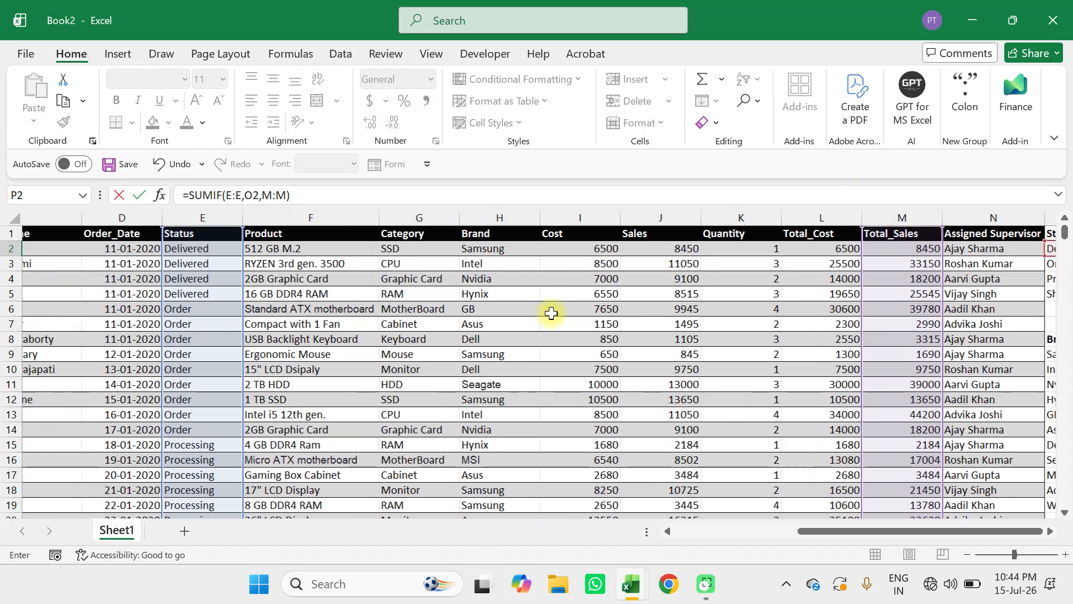
{"action": "scroll", "coordinate": [551, 310], "scroll_direction": "right", "scroll_amount": 5}
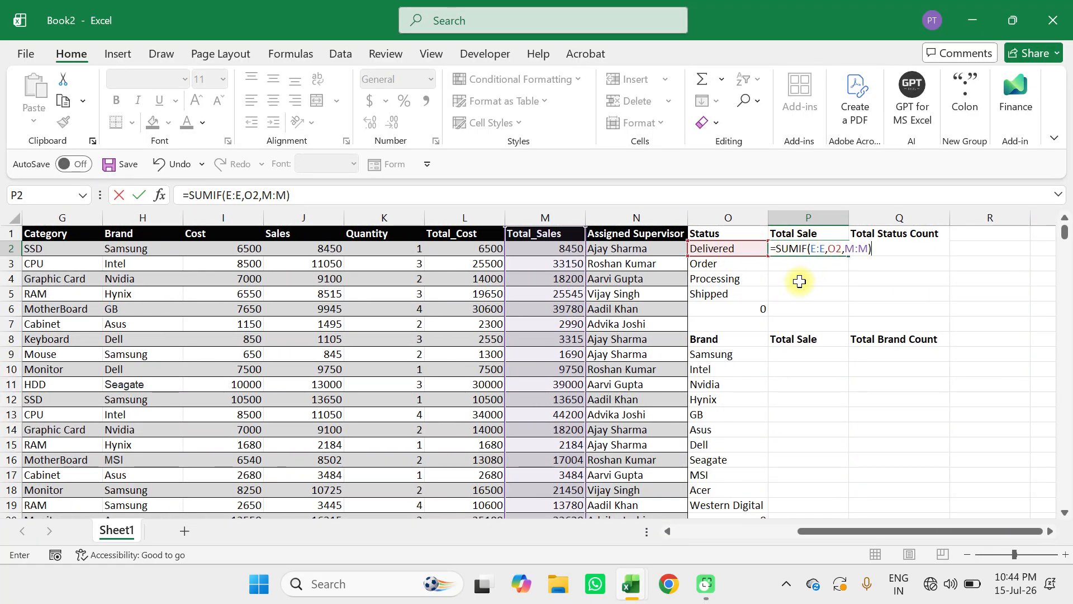
{"action": "key", "text": "Return"}
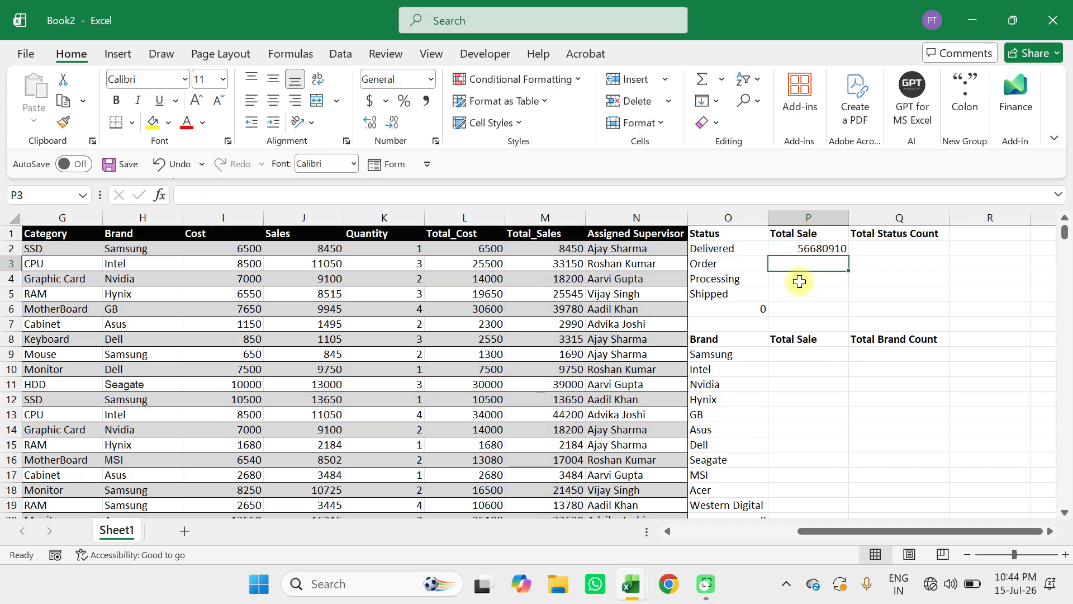
Fill the SUMIF formula from P2 down through P5, and undo that fill.
{"action": "left_click", "coordinate": [815, 249]}
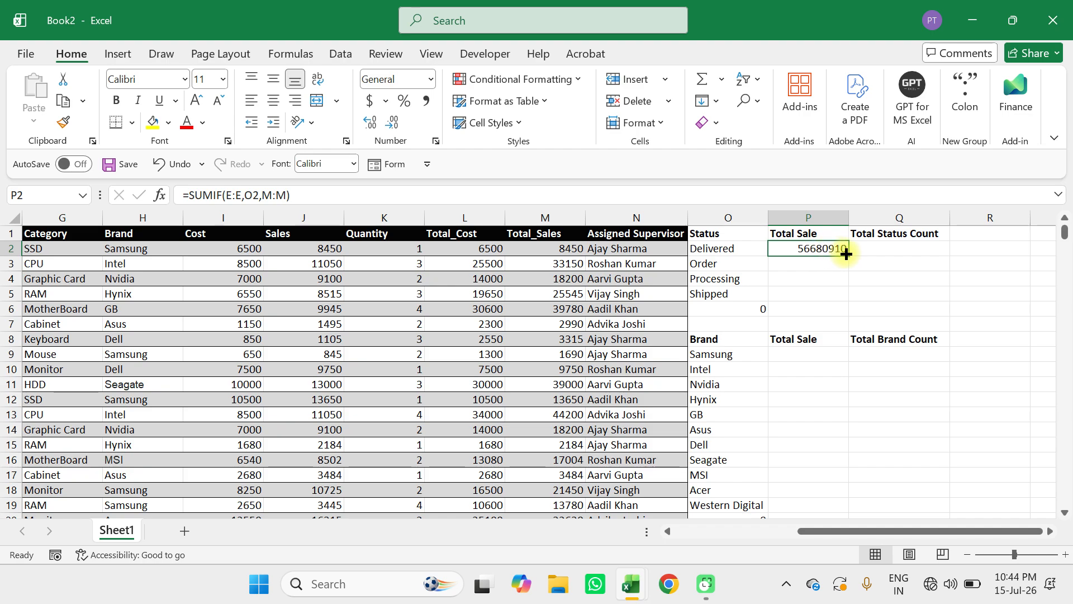
{"action": "left_click_drag", "start_coordinate": [846, 253], "coordinate": [844, 295]}
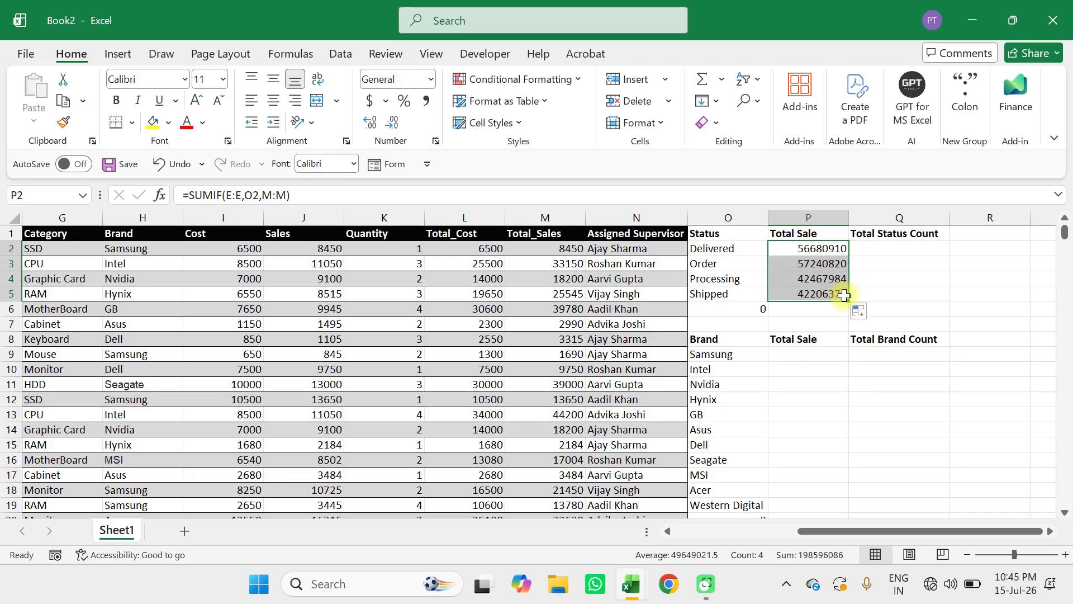
{"action": "key", "text": "ctrl+z"}
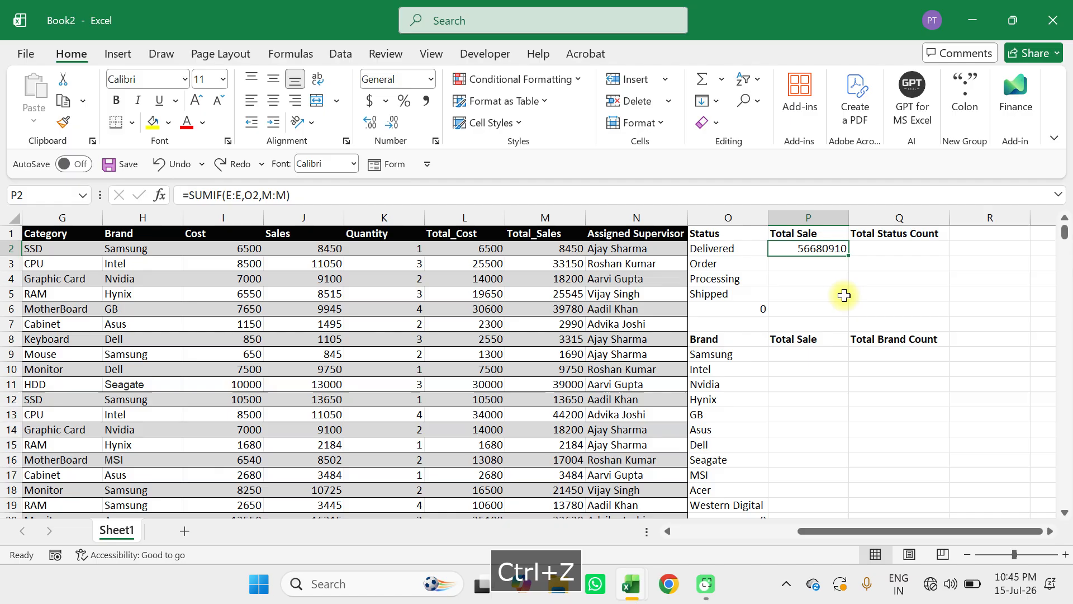
Auto-fill the SUMIF formula from P2 down the column, and clear all the copies below P2.
{"action": "double_click", "coordinate": [849, 256]}
{"action": "left_click_drag", "start_coordinate": [824, 309], "coordinate": [827, 327]}
{"action": "key", "text": "Delete"}
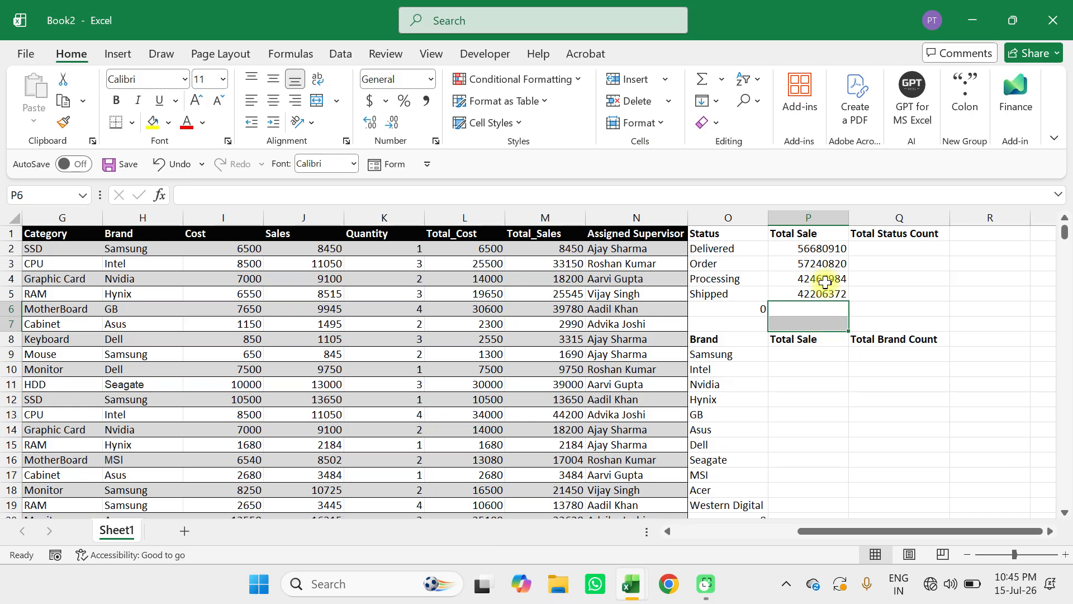
{"action": "left_click_drag", "start_coordinate": [824, 262], "coordinate": [823, 289]}
{"action": "key", "text": "Delete"}
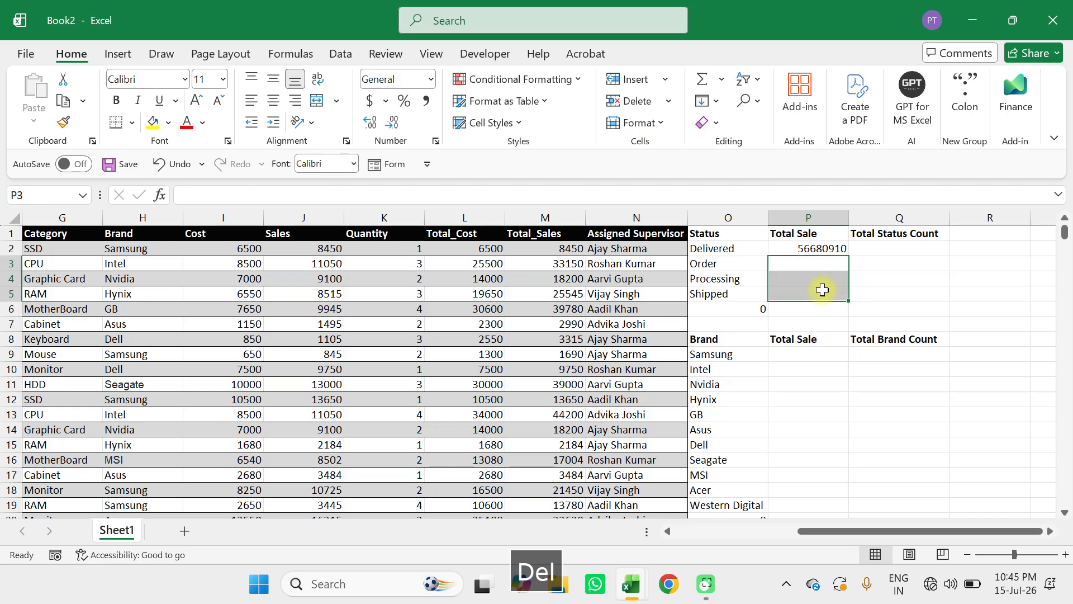
Fill the Delivered SUMIF formula down over P2:P5 to cover the Order, Processing and Shipped statuses.
{"action": "left_click", "coordinate": [820, 249]}
{"action": "left_click_drag", "start_coordinate": [808, 250], "coordinate": [809, 293]}
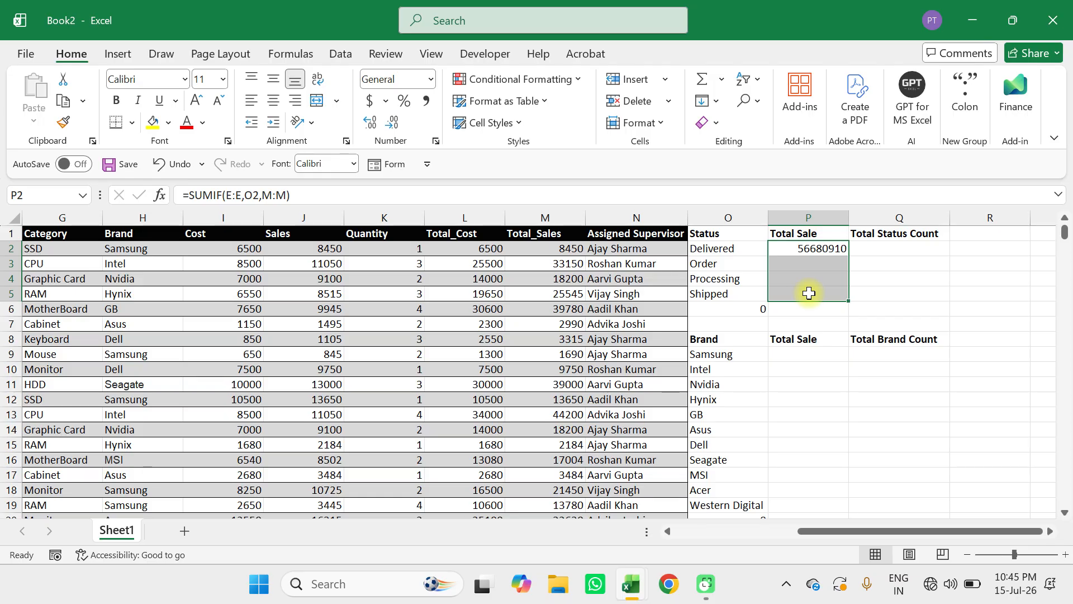
{"action": "key", "text": "ctrl+d"}
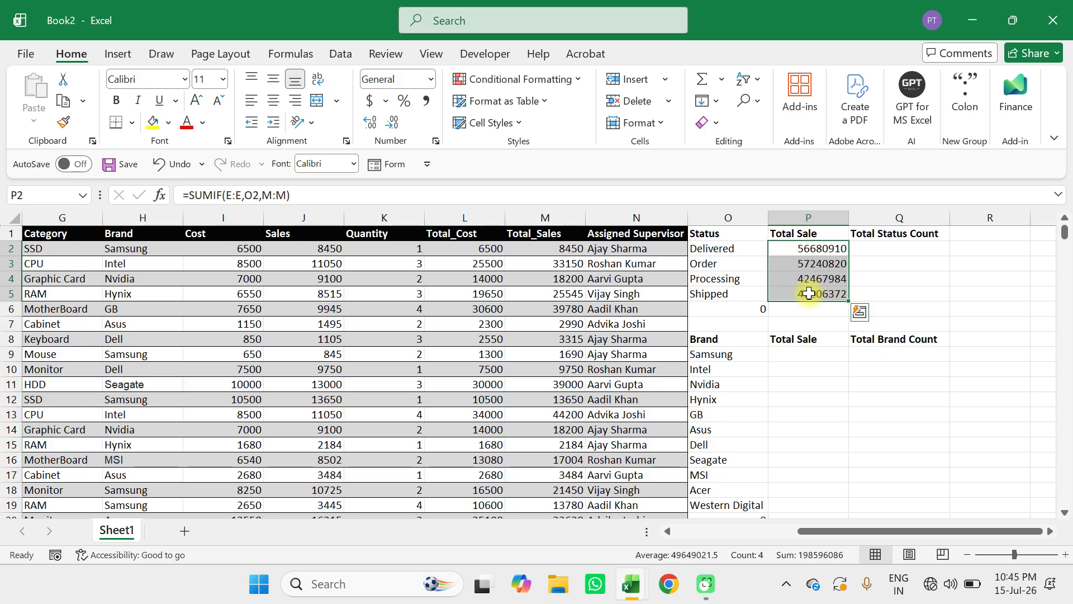
Enter =COUNTIF(E:E,O2) in Q2 to count the Delivered rows in the Status column.
{"action": "left_click", "coordinate": [869, 252]}
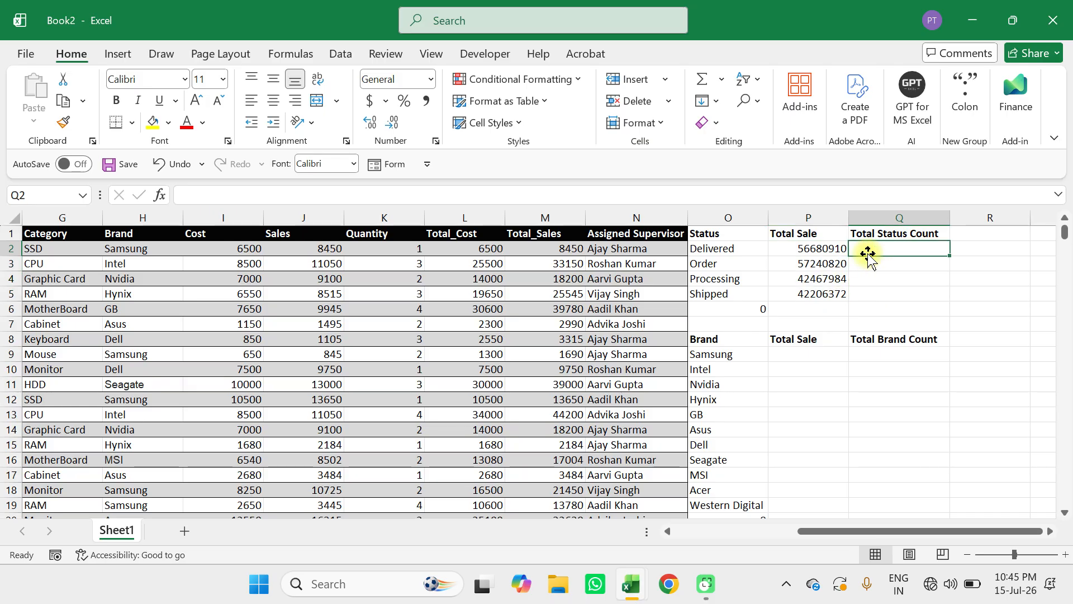
{"action": "left_click", "coordinate": [1011, 550]}
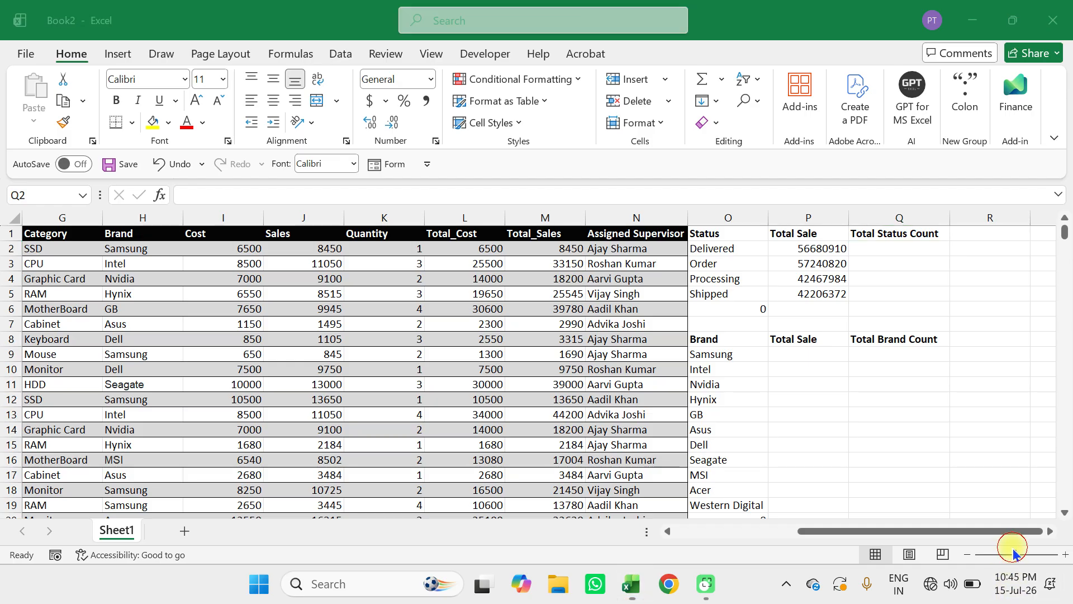
{"action": "left_click", "coordinate": [888, 246]}
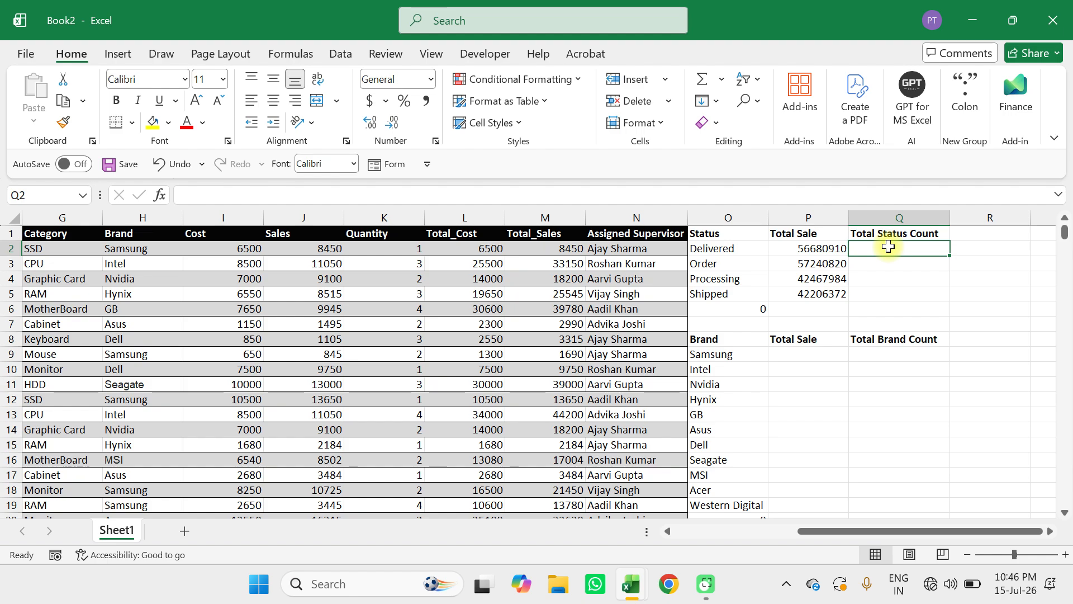
{"action": "type", "text": "=countif("}
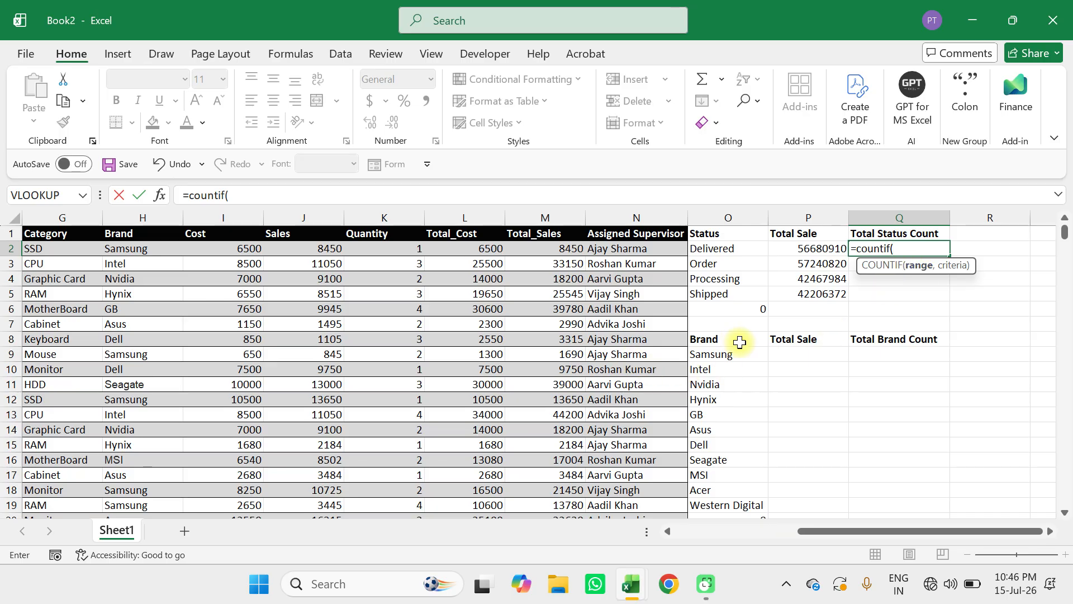
{"action": "scroll", "coordinate": [632, 335], "scroll_direction": "left", "scroll_amount": 3}
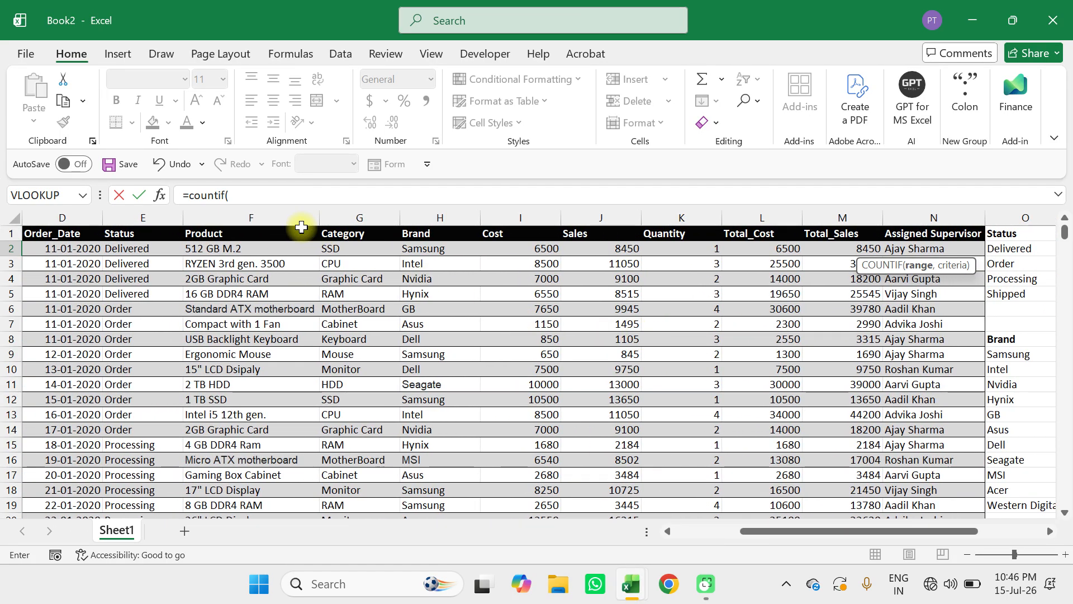
{"action": "left_click", "coordinate": [150, 207]}
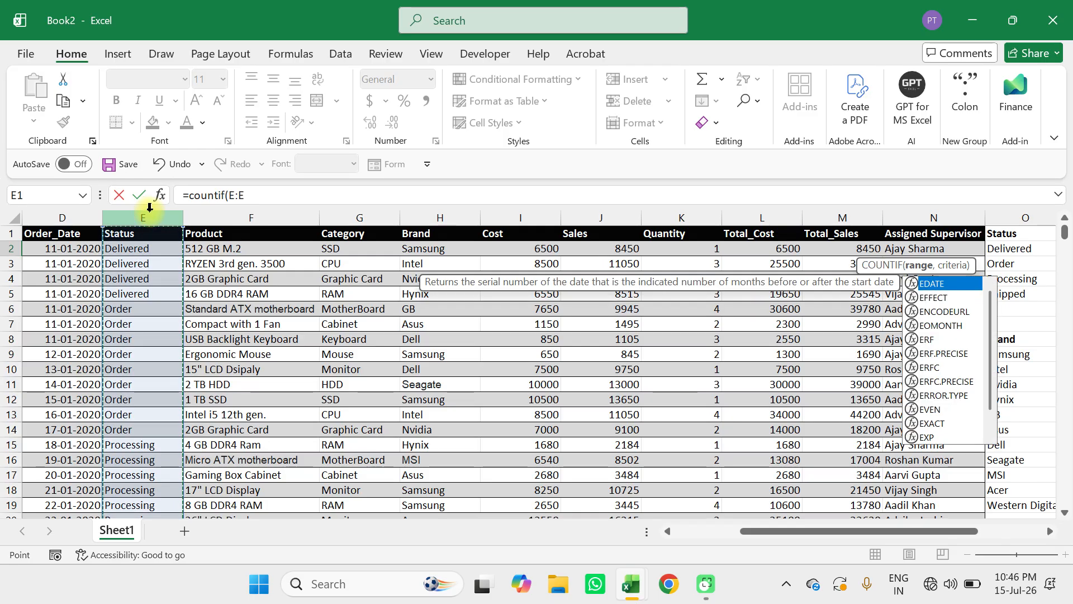
{"action": "type", "text": ","}
{"action": "scroll", "coordinate": [541, 237], "scroll_direction": "right", "scroll_amount": 5}
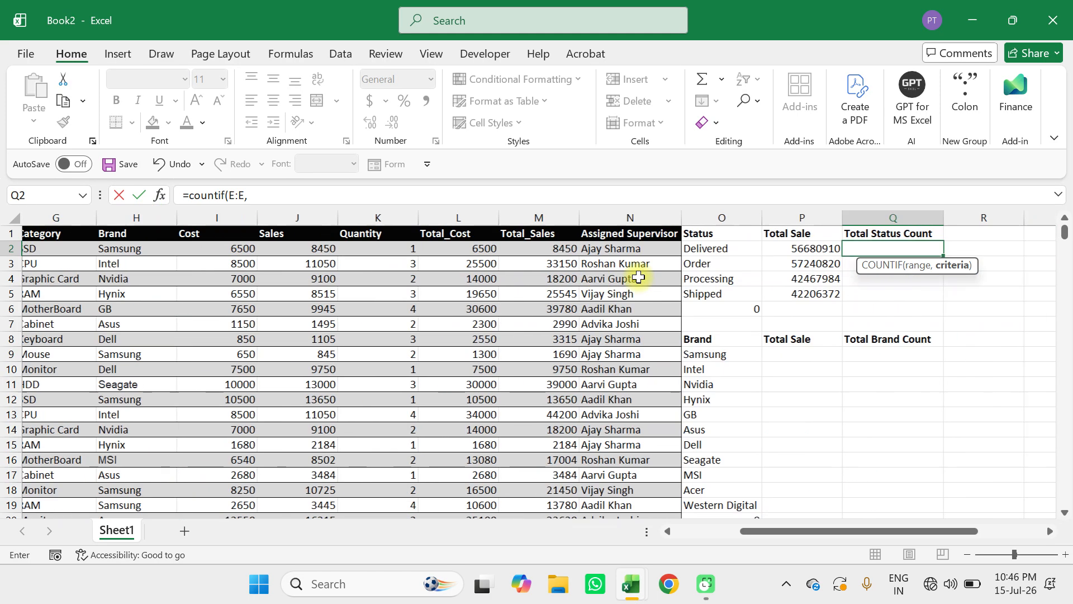
{"action": "left_click", "coordinate": [578, 253]}
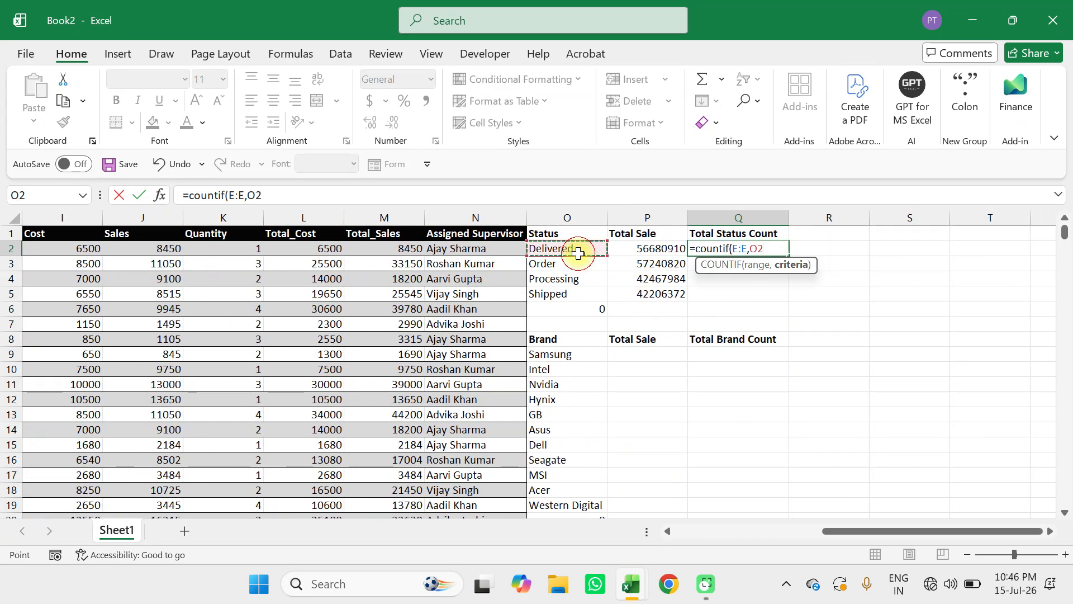
{"action": "type", "text": ")"}
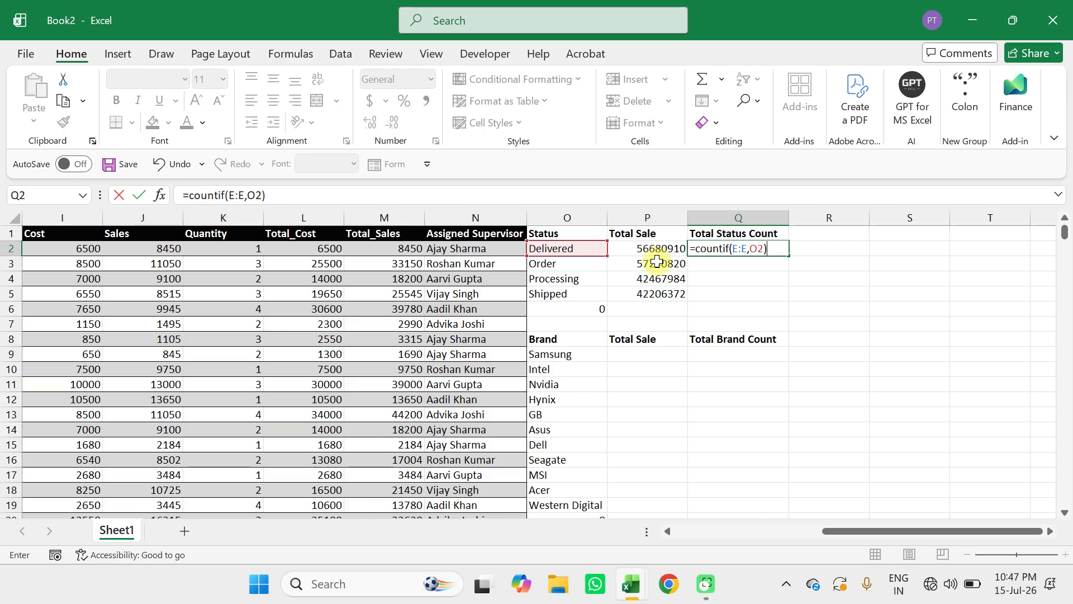
{"action": "key", "text": "Return"}
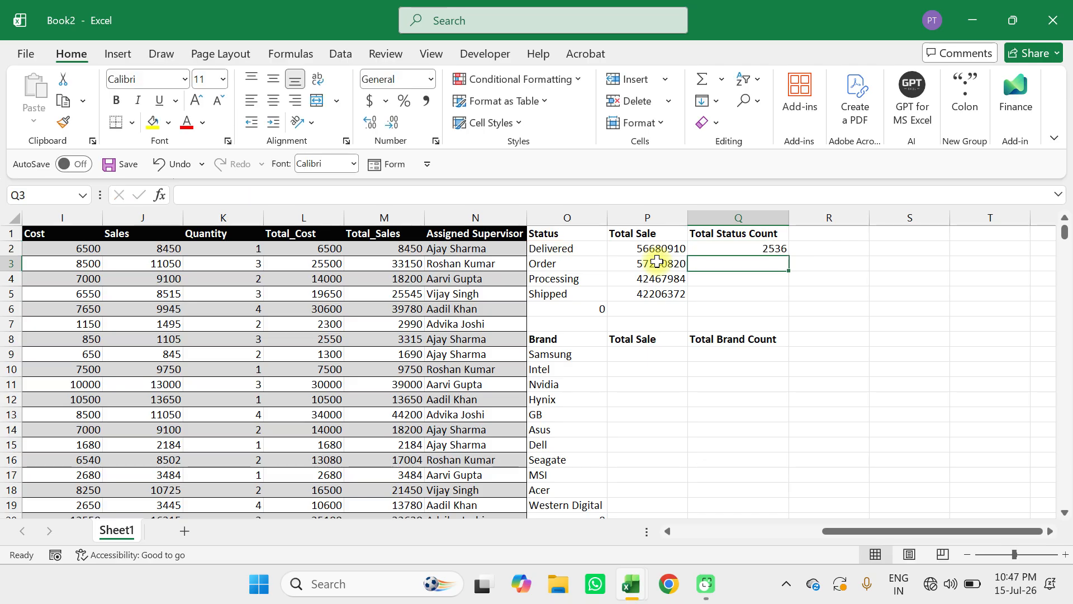
Fill the COUNTIF formula from Q2 down to Q5 for the remaining statuses.
{"action": "left_click", "coordinate": [735, 248]}
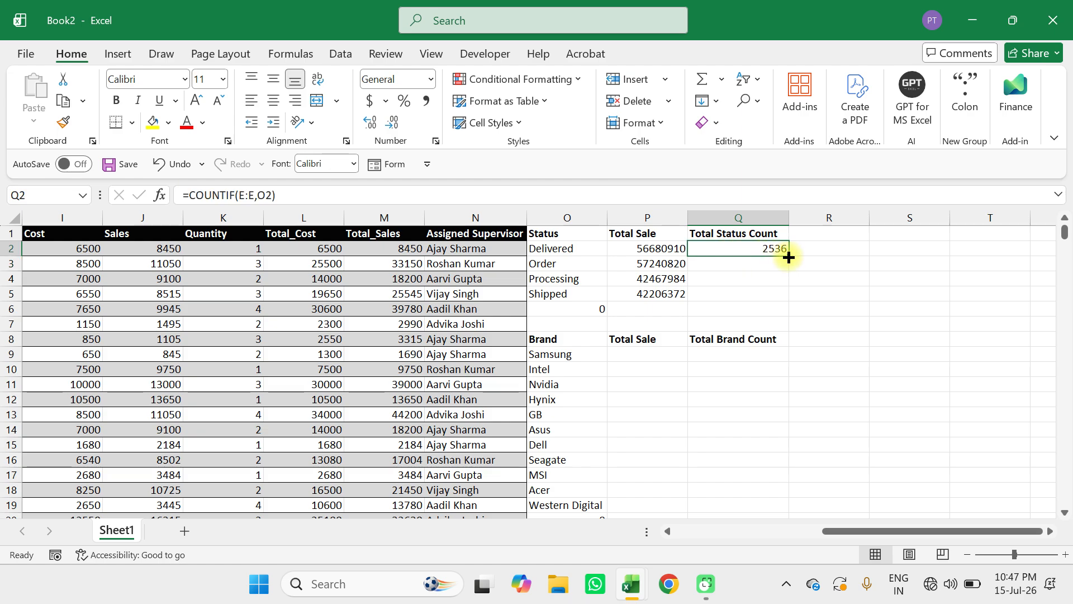
{"action": "left_click_drag", "start_coordinate": [789, 257], "coordinate": [783, 305]}
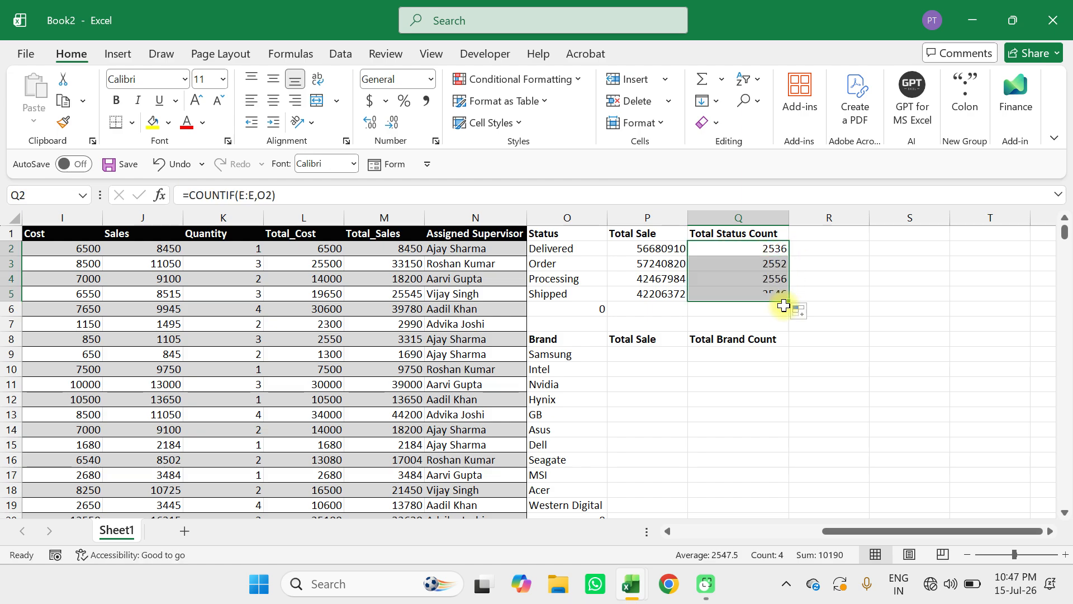
{"action": "left_click", "coordinate": [749, 249]}
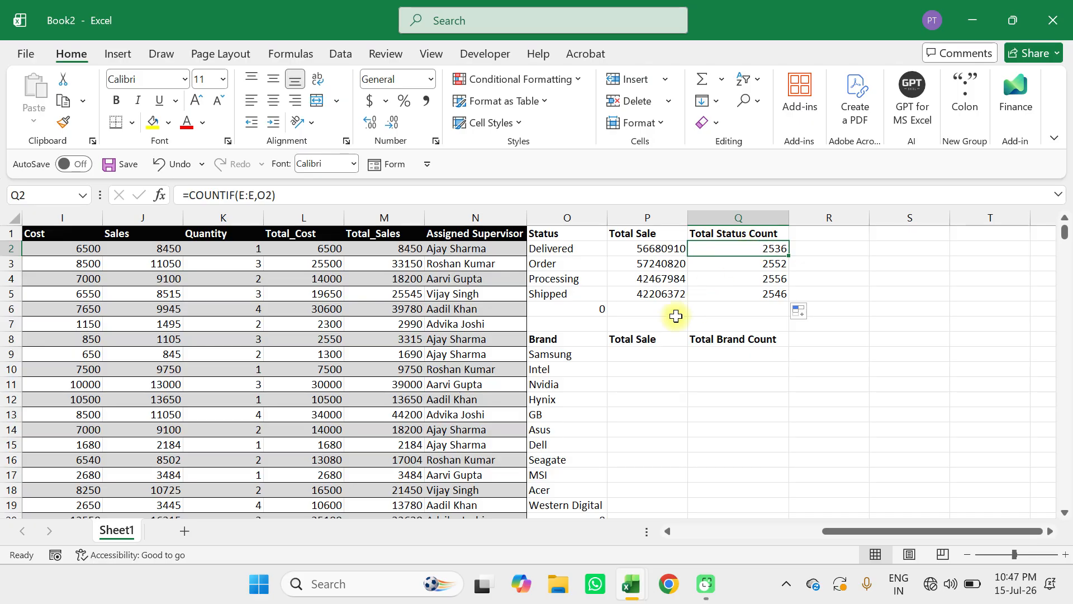
Enter =SUMIF(H:H,O9,M:M) in P9 to total the sales of the Samsung brand.
{"action": "scroll", "coordinate": [639, 350], "scroll_direction": "down", "scroll_amount": 1}
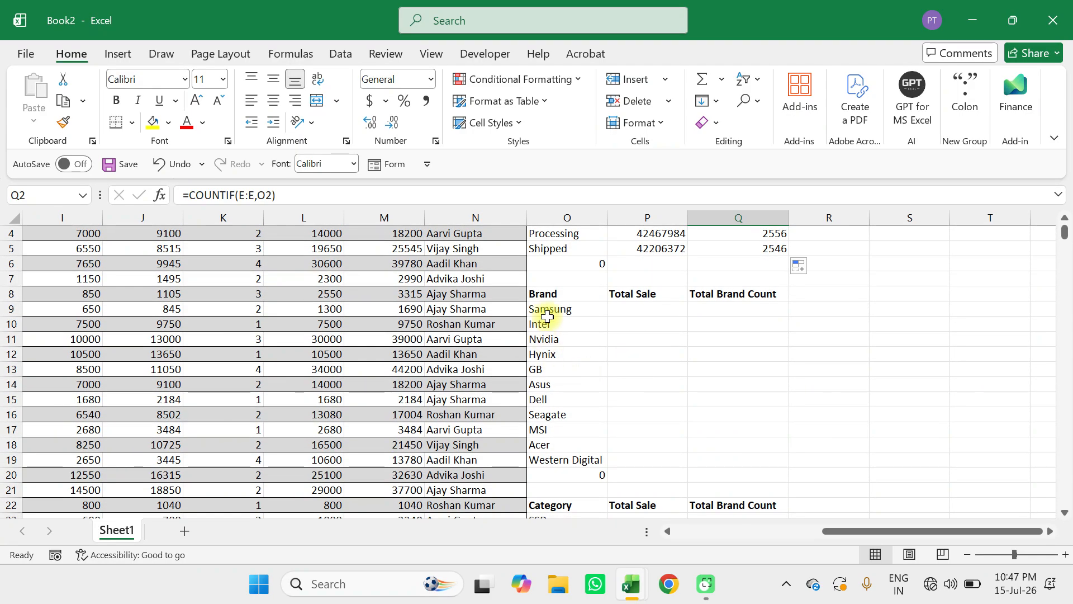
{"action": "left_click_drag", "start_coordinate": [548, 309], "coordinate": [558, 459]}
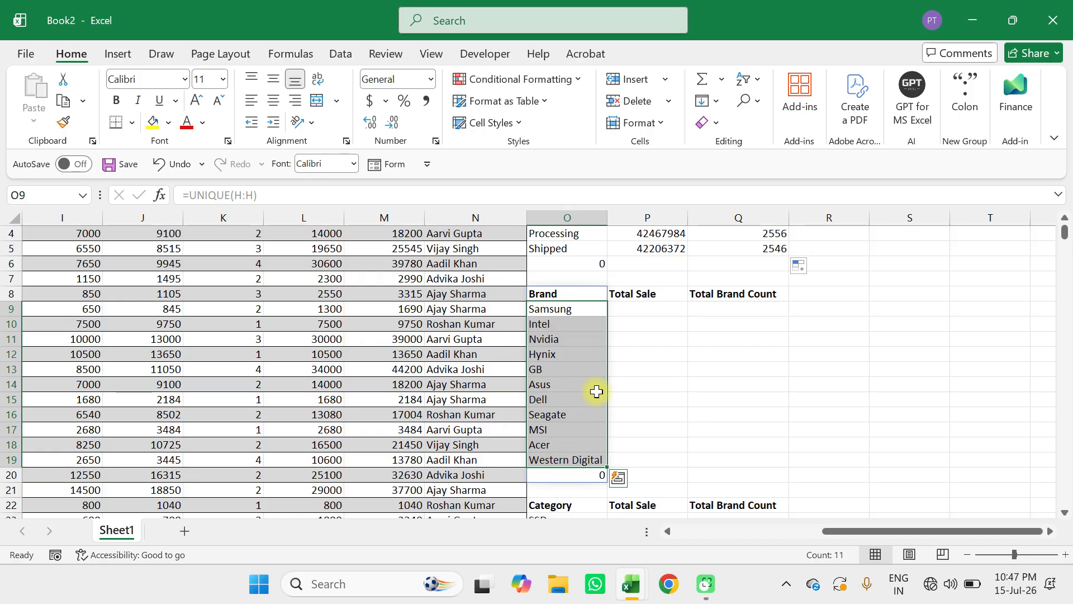
{"action": "left_click", "coordinate": [639, 310]}
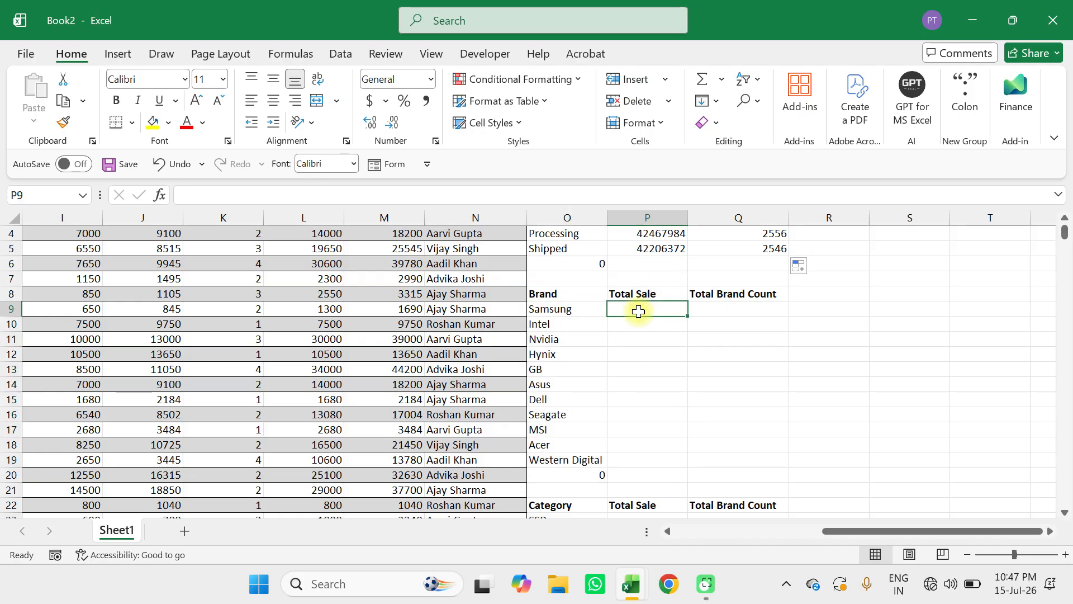
{"action": "scroll", "coordinate": [638, 312], "scroll_direction": "up", "scroll_amount": 1}
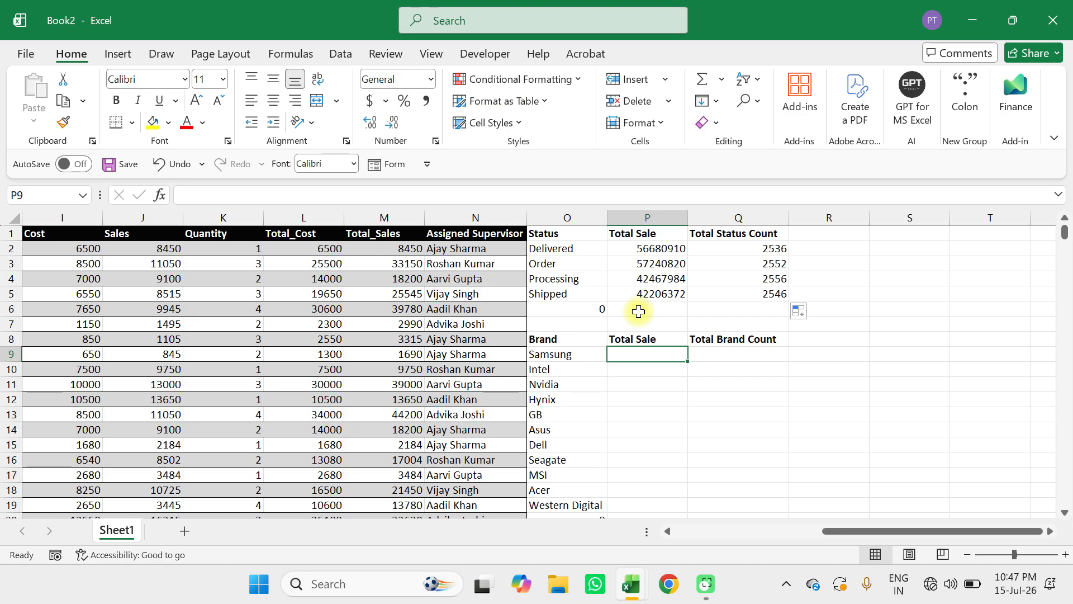
{"action": "type", "text": "=sumif("}
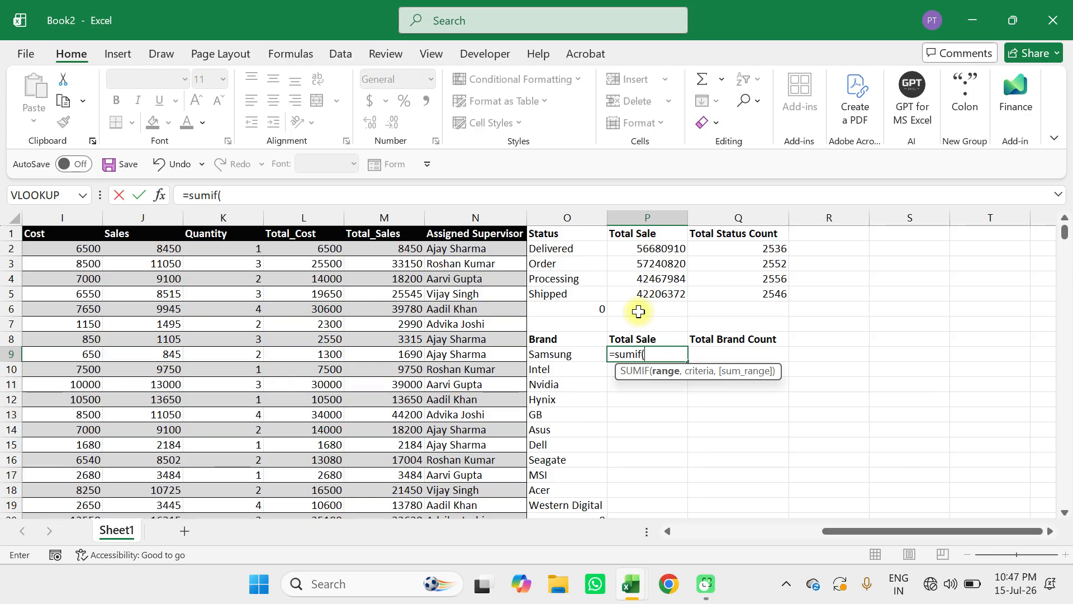
{"action": "scroll", "coordinate": [391, 297], "scroll_direction": "left", "scroll_amount": 2}
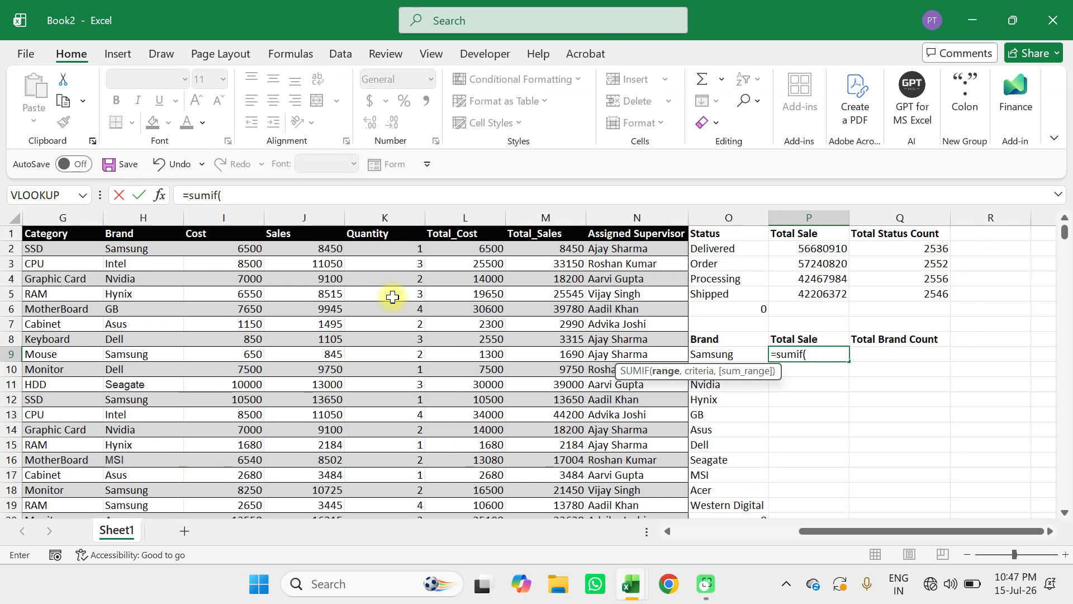
{"action": "left_click_drag", "start_coordinate": [153, 250], "coordinate": [153, 311]}
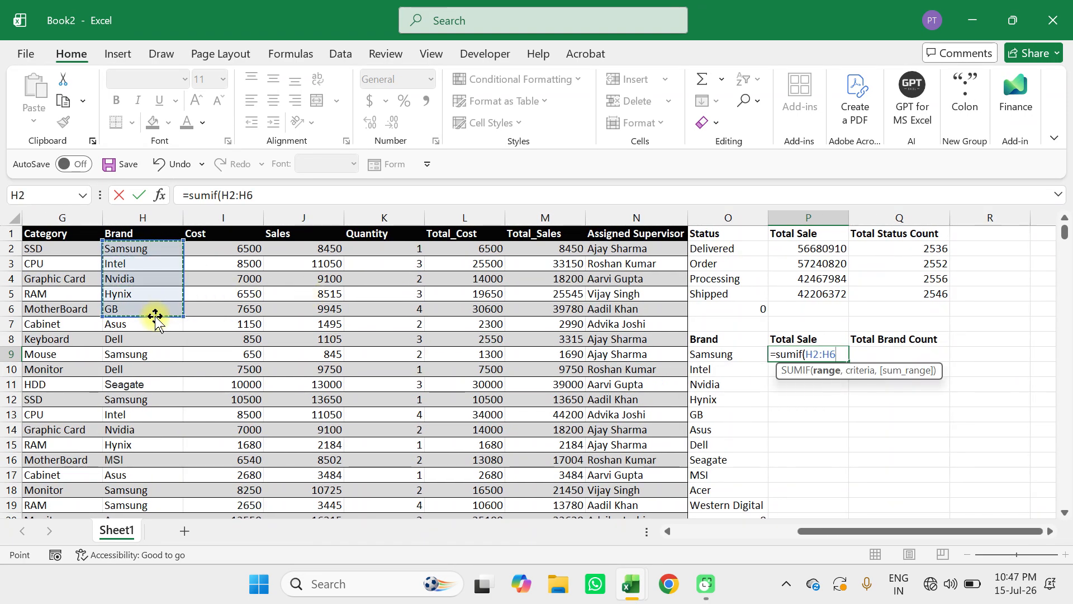
{"action": "left_click", "coordinate": [162, 218]}
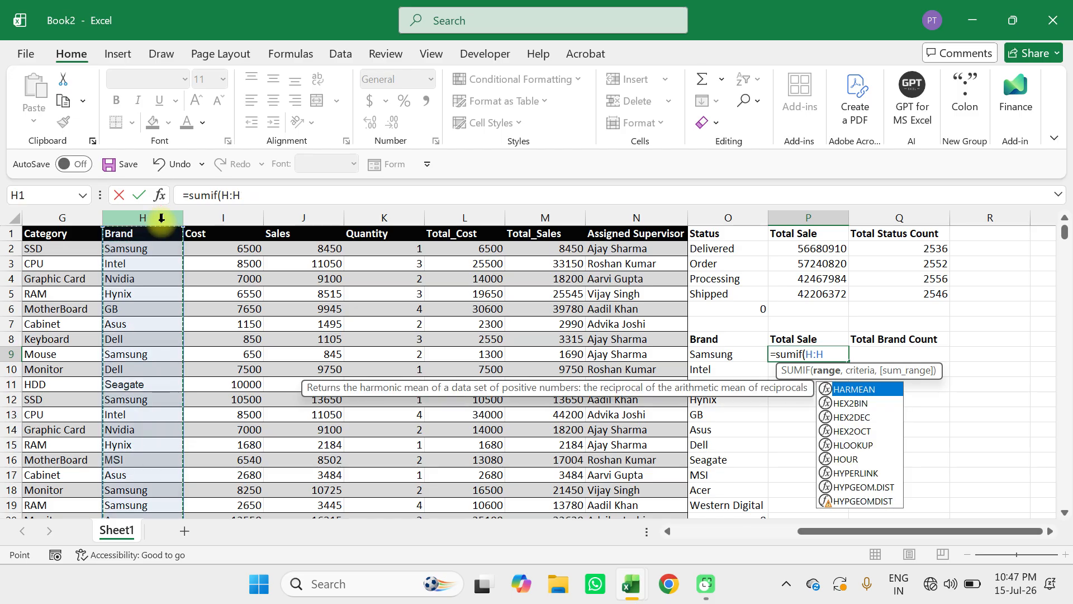
{"action": "type", "text": ","}
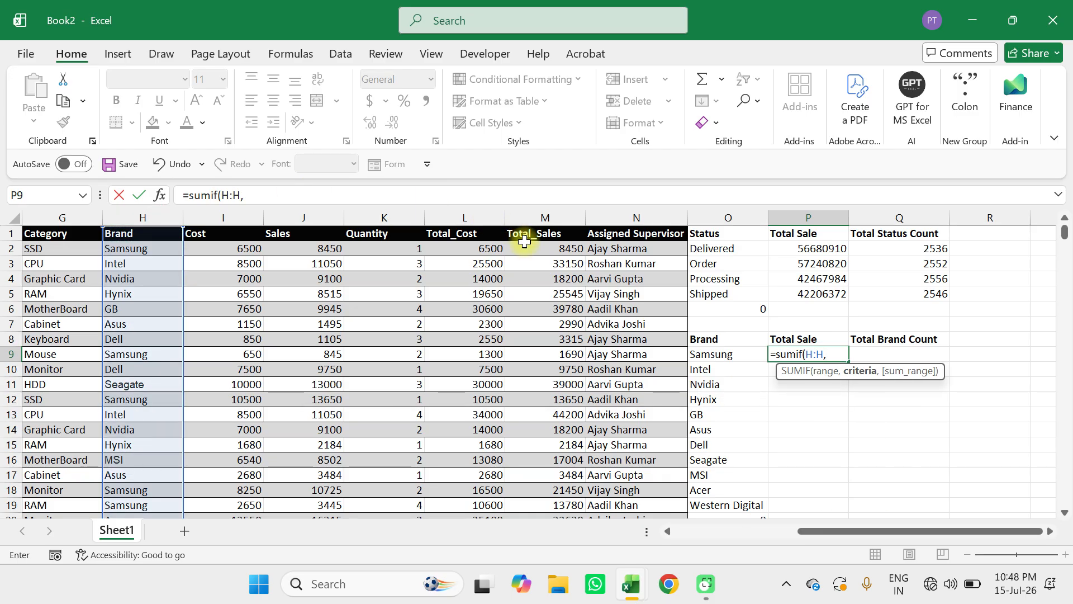
{"action": "left_click", "coordinate": [700, 357]}
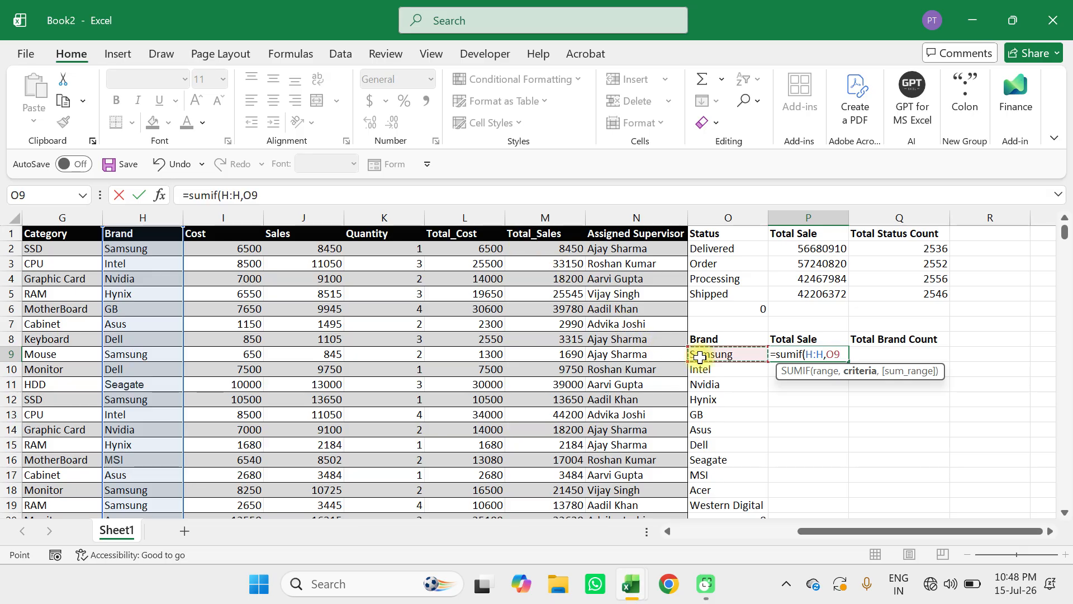
{"action": "type", "text": ","}
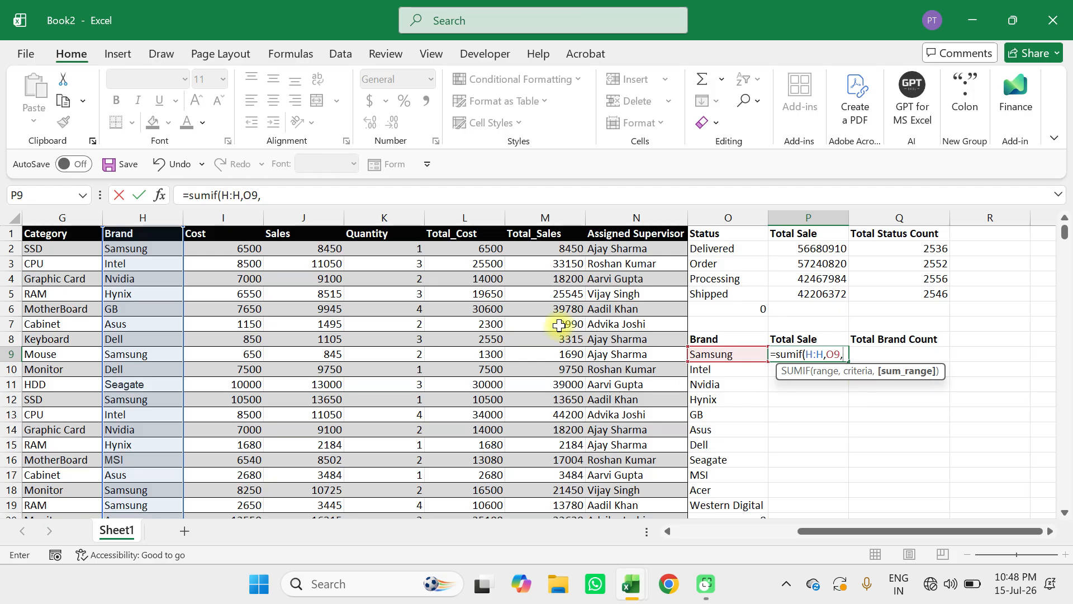
{"action": "left_click", "coordinate": [545, 217]}
{"action": "type", "text": ")"}
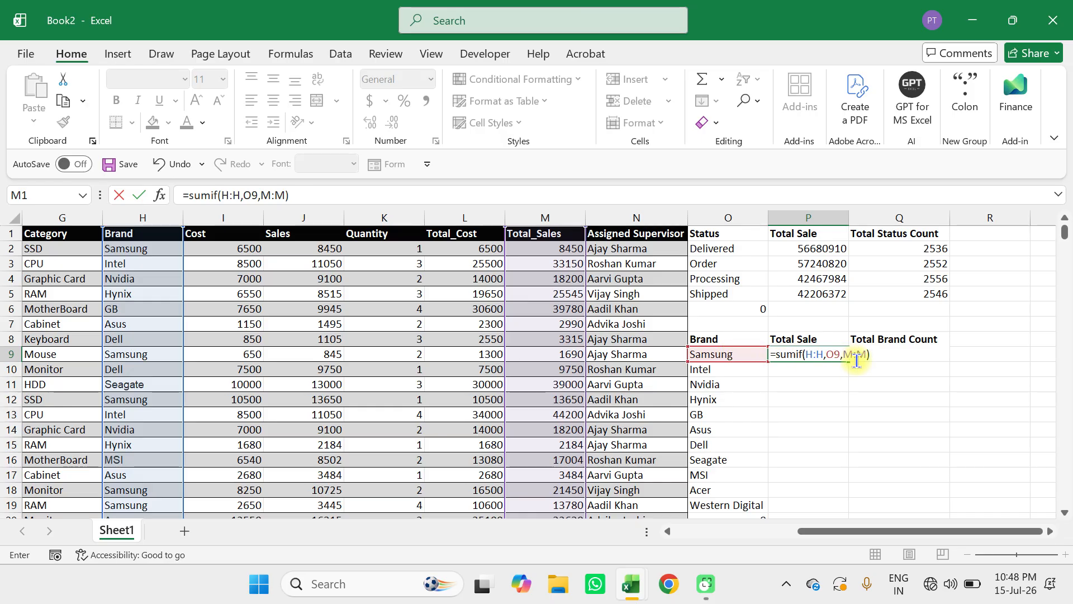
{"action": "key", "text": "Return"}
Fill the brand SUMIF formula from P9 down to P19 for the remaining brands.
{"action": "scroll", "coordinate": [855, 359], "scroll_direction": "down", "scroll_amount": 1}
{"action": "left_click_drag", "start_coordinate": [814, 309], "coordinate": [827, 462]}
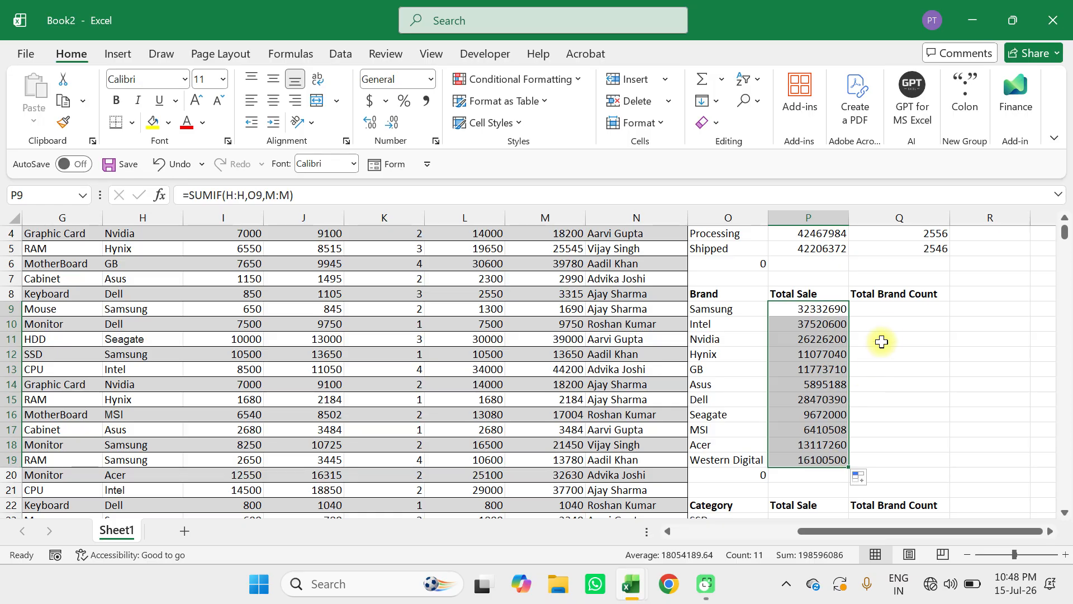
Enter =COUNTIF(H:H,O9) in Q9 to count the Samsung rows in the Brand column.
{"action": "left_click", "coordinate": [889, 312]}
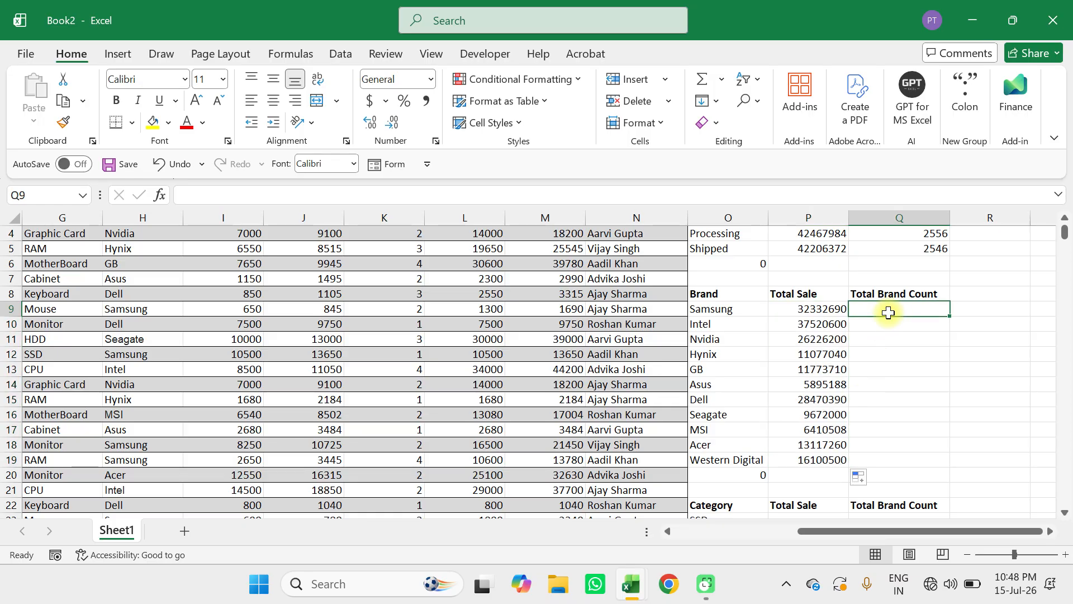
{"action": "scroll", "coordinate": [889, 312], "scroll_direction": "up", "scroll_amount": 1}
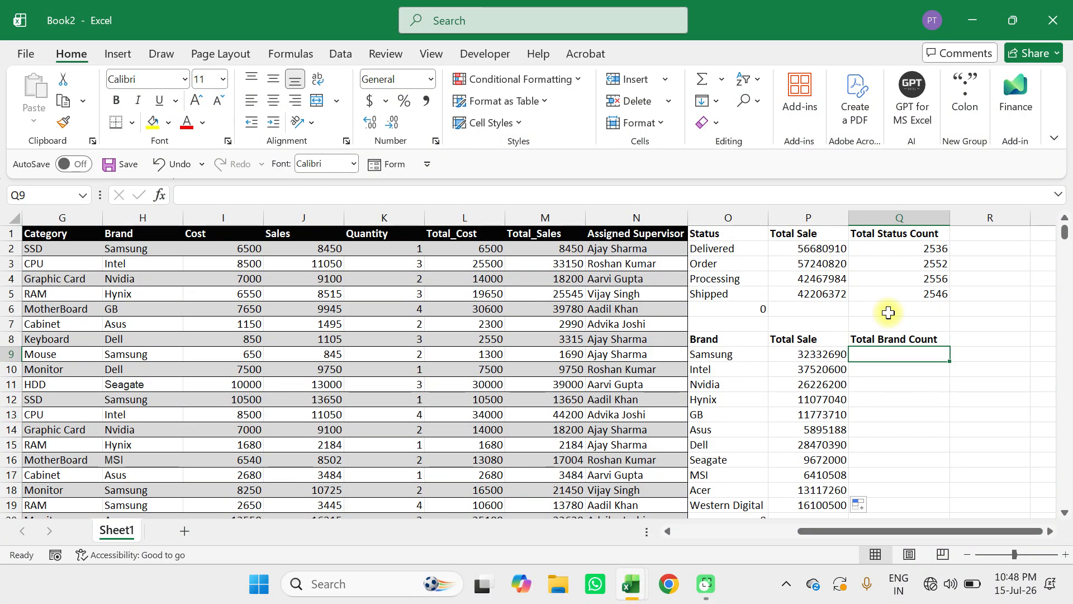
{"action": "type", "text": "=countif("}
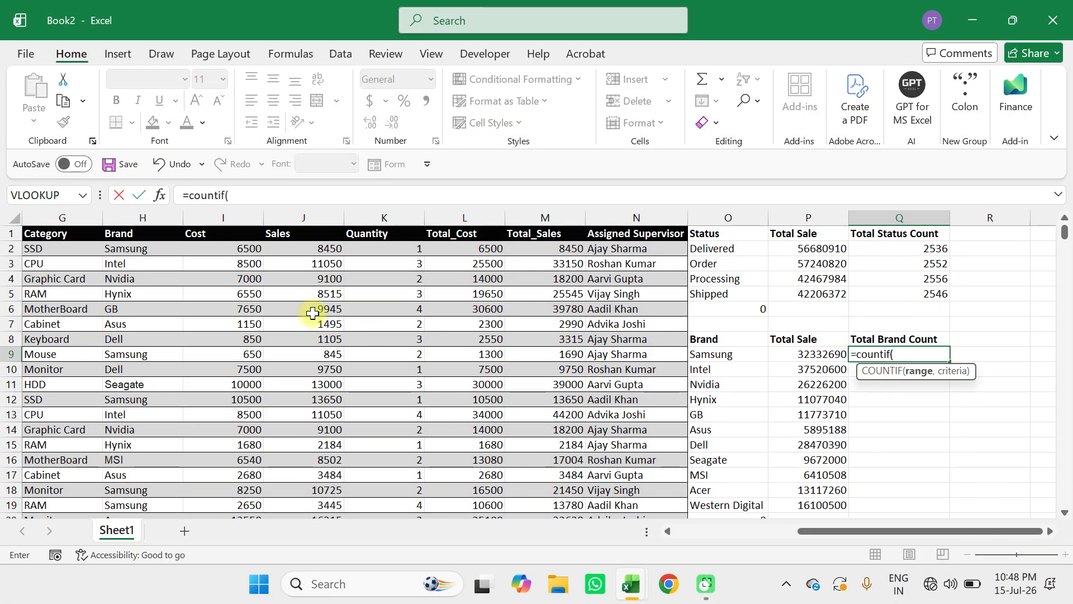
{"action": "left_click", "coordinate": [145, 215]}
{"action": "type", "text": ","}
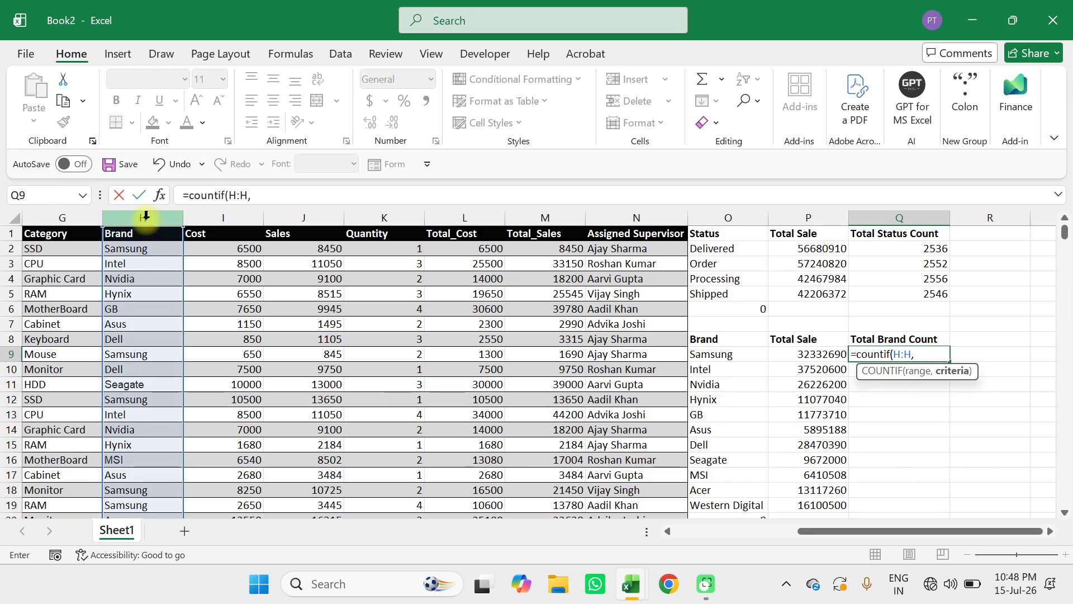
{"action": "left_click", "coordinate": [702, 353]}
{"action": "type", "text": ")"}
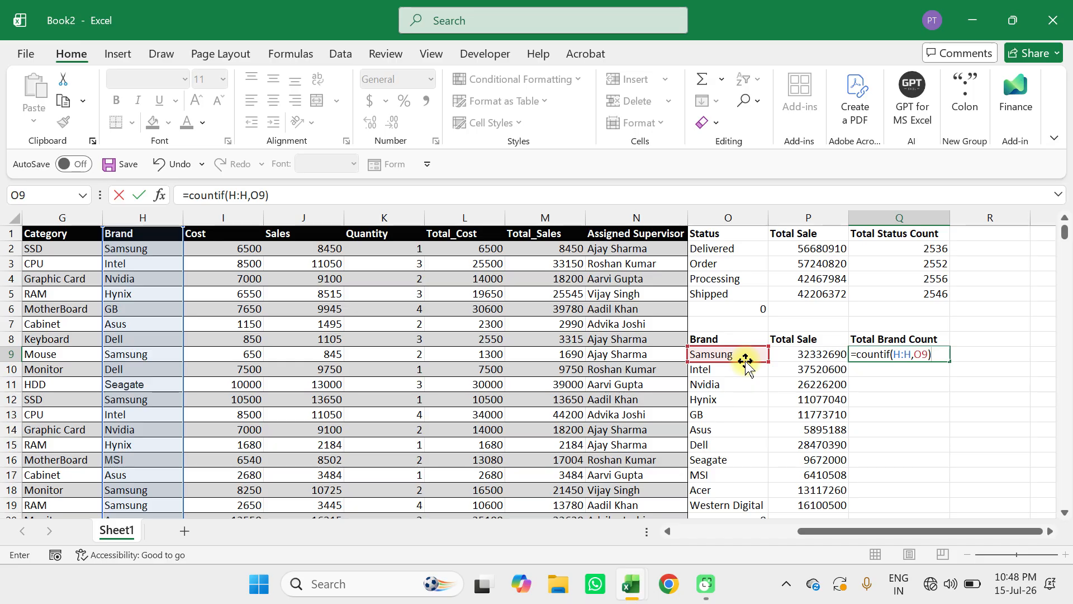
{"action": "key", "text": "Return"}
Fill the brand COUNTIF formula from Q9 down to Q19 for the remaining brands.
{"action": "left_click", "coordinate": [917, 353]}
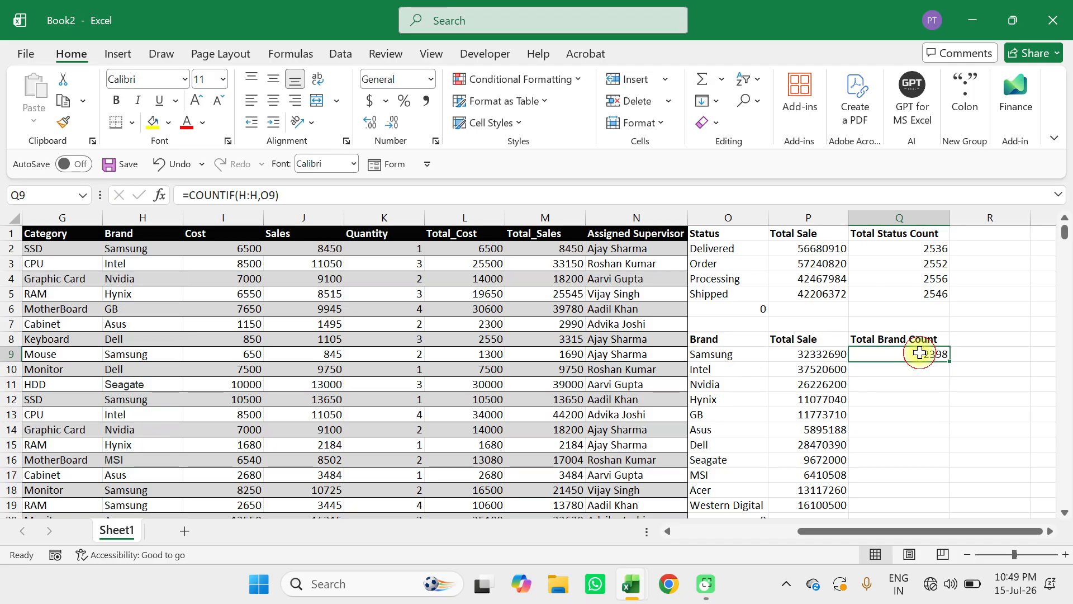
{"action": "scroll", "coordinate": [920, 352], "scroll_direction": "down", "scroll_amount": 3}
{"action": "scroll", "coordinate": [920, 352], "scroll_direction": "up", "scroll_amount": 1}
{"action": "left_click_drag", "start_coordinate": [950, 255], "coordinate": [932, 402]}
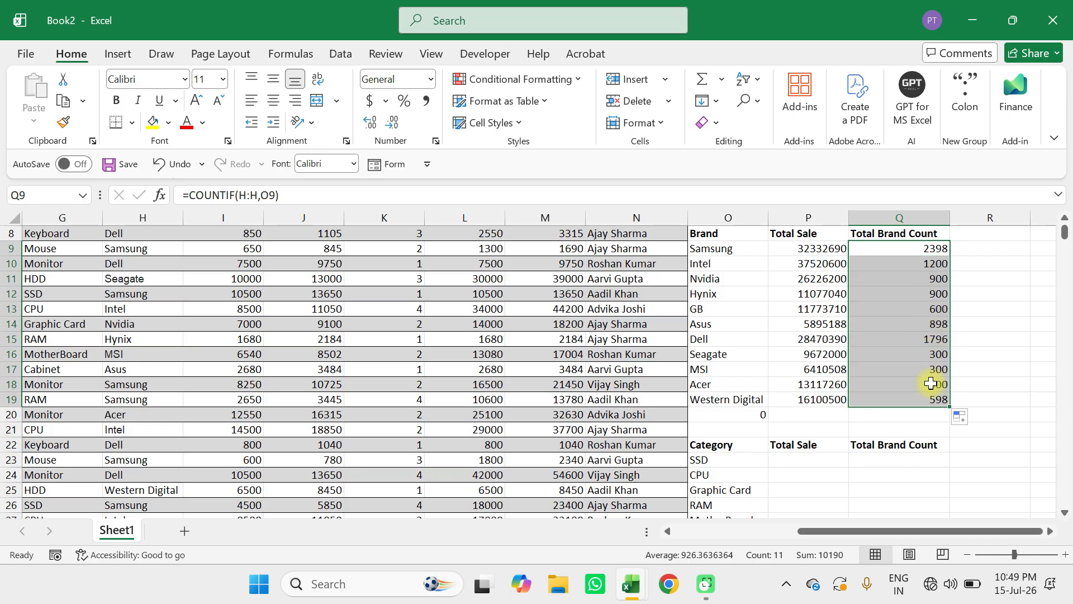
Examine the brand summary and the Category table beneath it, including its empty Total Sale and count columns.
{"action": "scroll", "coordinate": [930, 383], "scroll_direction": "down", "scroll_amount": 4}
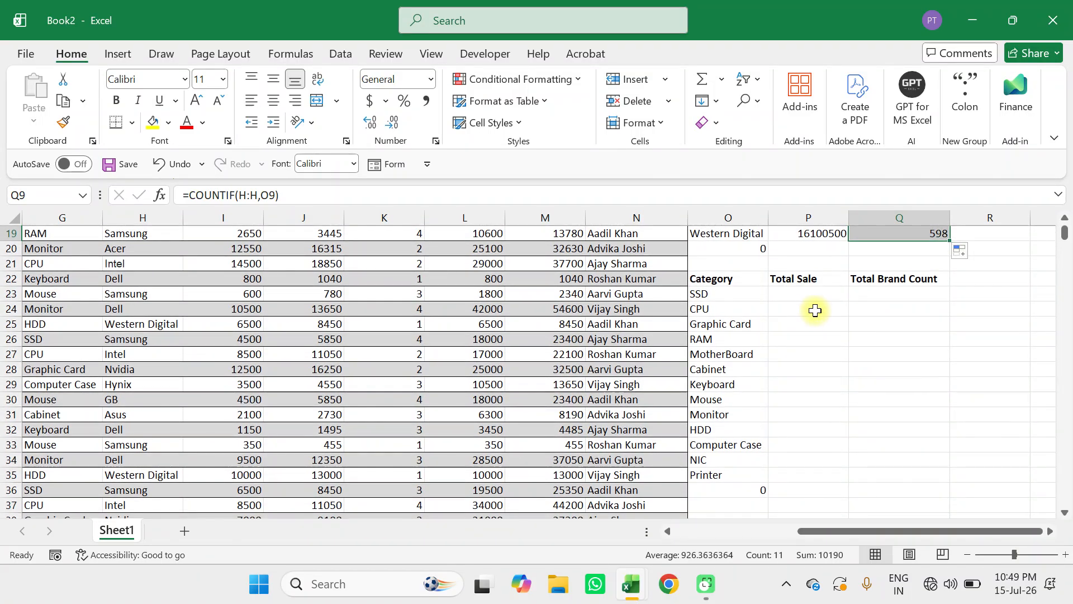
{"action": "left_click", "coordinate": [807, 296]}
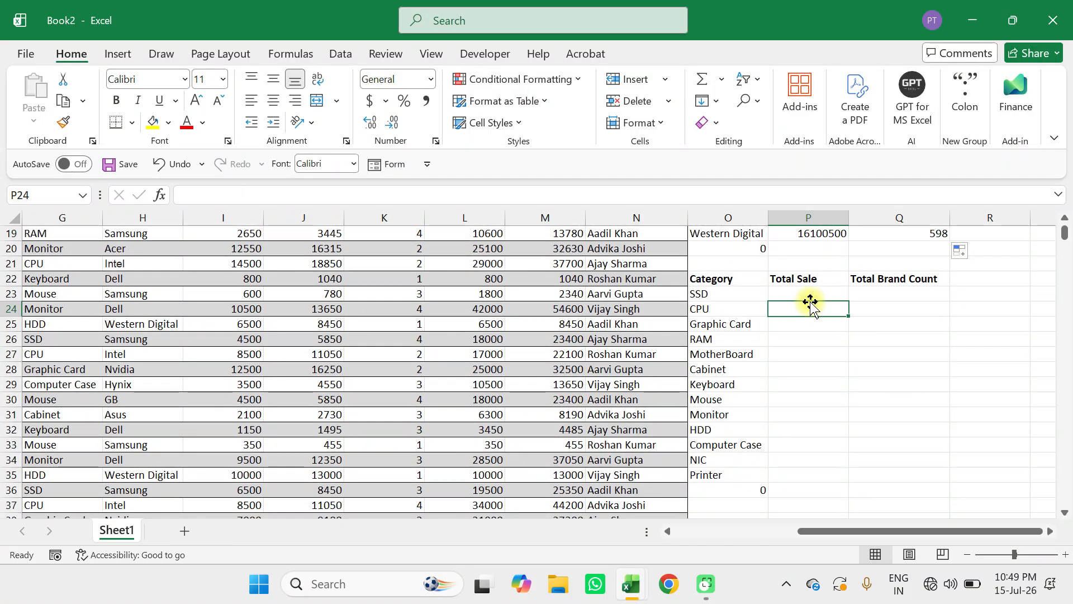
{"action": "scroll", "coordinate": [805, 297], "scroll_direction": "up", "scroll_amount": 6}
{"action": "scroll", "coordinate": [805, 296], "scroll_direction": "down", "scroll_amount": 3}
{"action": "scroll", "coordinate": [805, 296], "scroll_direction": "up", "scroll_amount": 1}
{"action": "scroll", "coordinate": [805, 297], "scroll_direction": "down", "scroll_amount": 1}
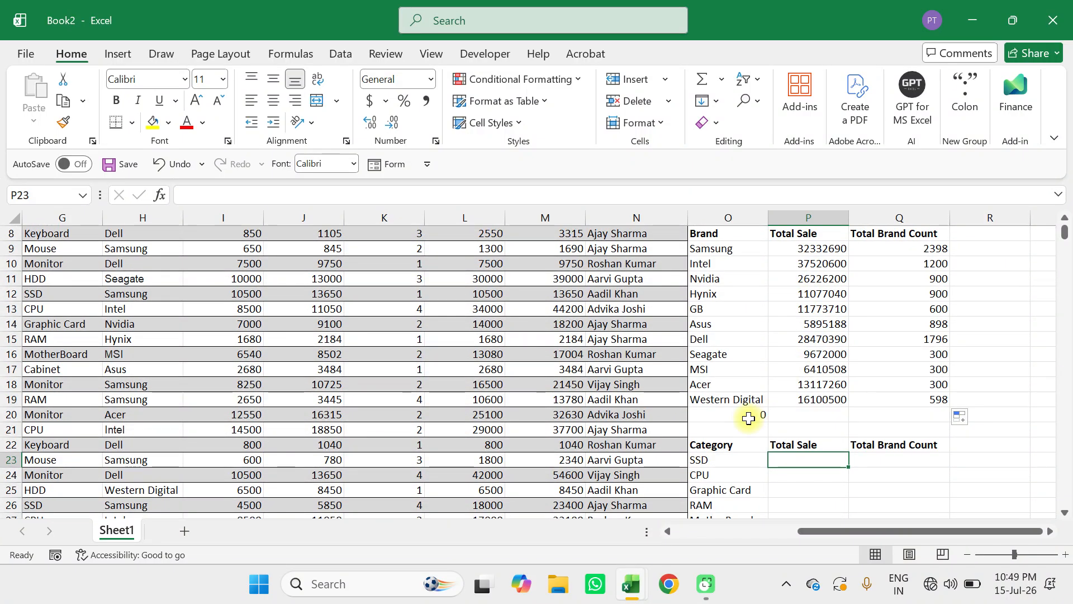
{"action": "scroll", "coordinate": [750, 417], "scroll_direction": "down", "scroll_amount": 3}
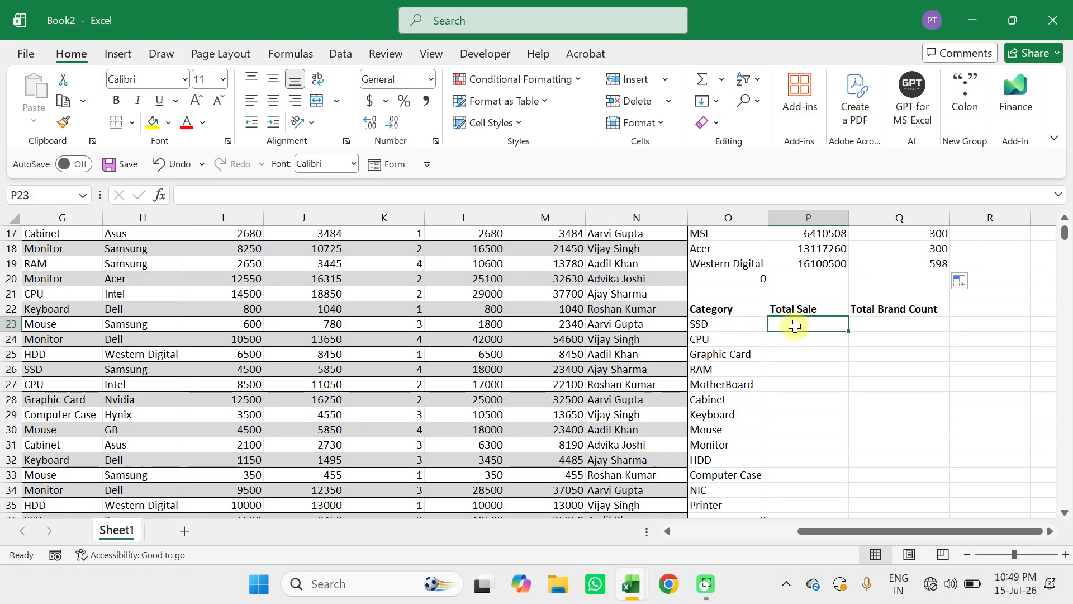
{"action": "left_click", "coordinate": [879, 322]}
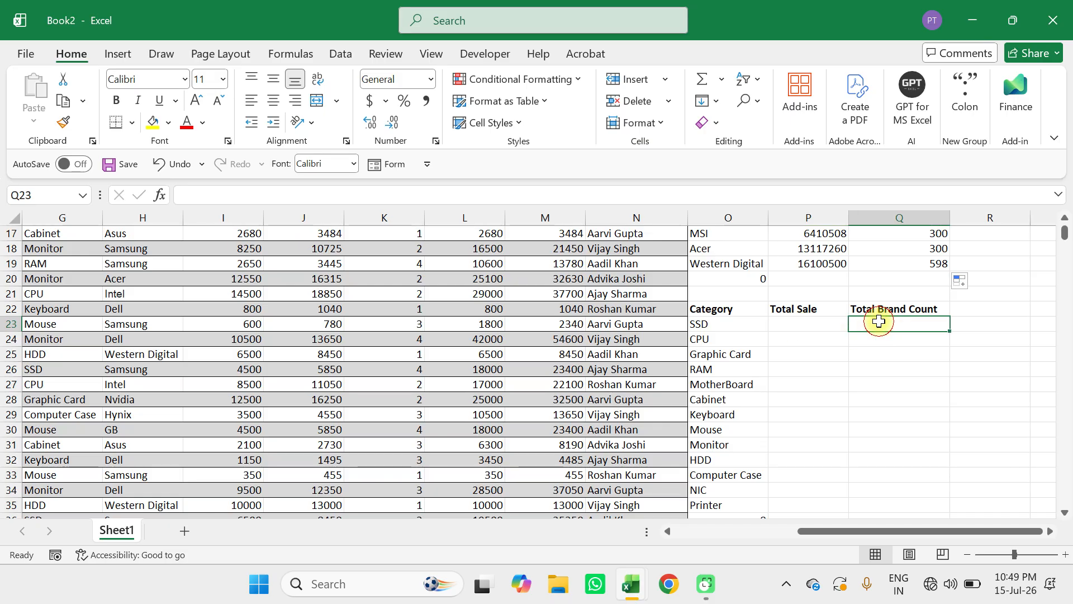
Enter =SUMIF(G:G,O23,M:M) in P23 to total the Total_Sales values for the SSD category.
{"action": "left_click", "coordinate": [792, 322]}
{"action": "type", "text": "="}
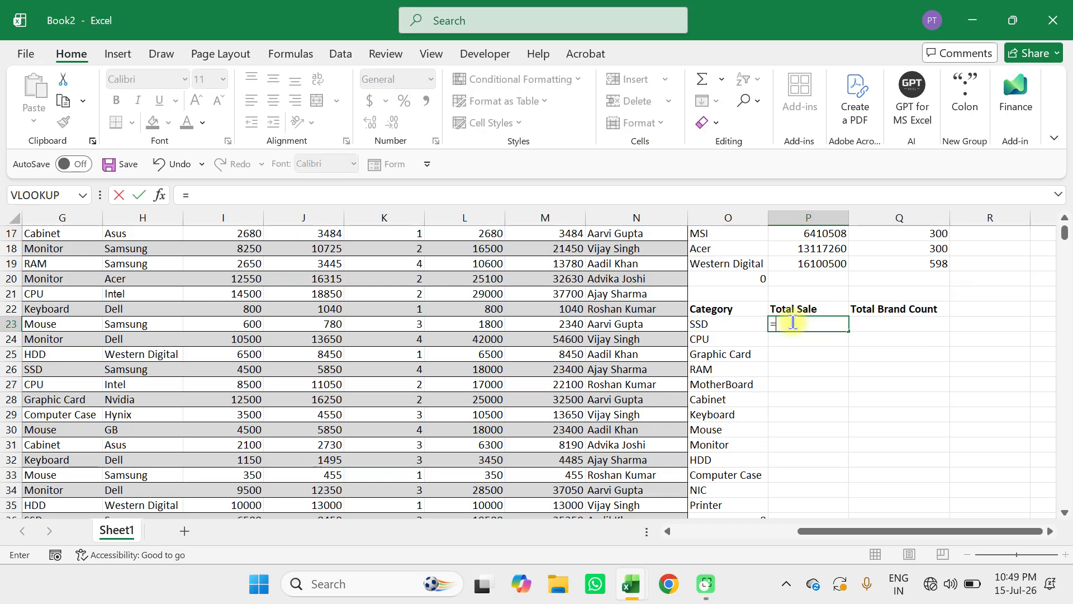
{"action": "type", "text": "sumif"}
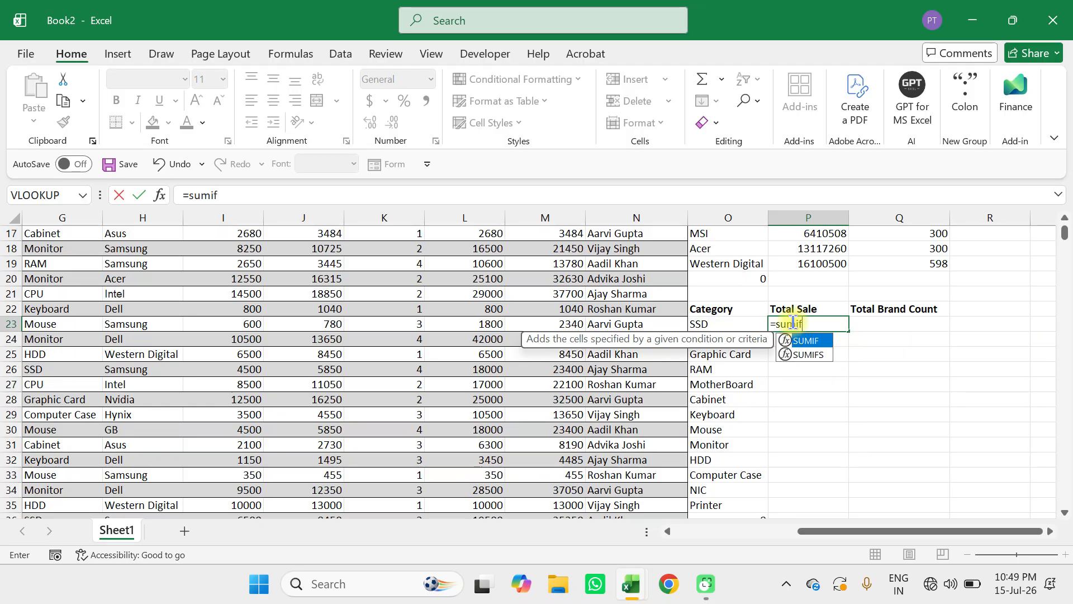
{"action": "type", "text": "("}
{"action": "scroll", "coordinate": [792, 322], "scroll_direction": "up", "scroll_amount": 5}
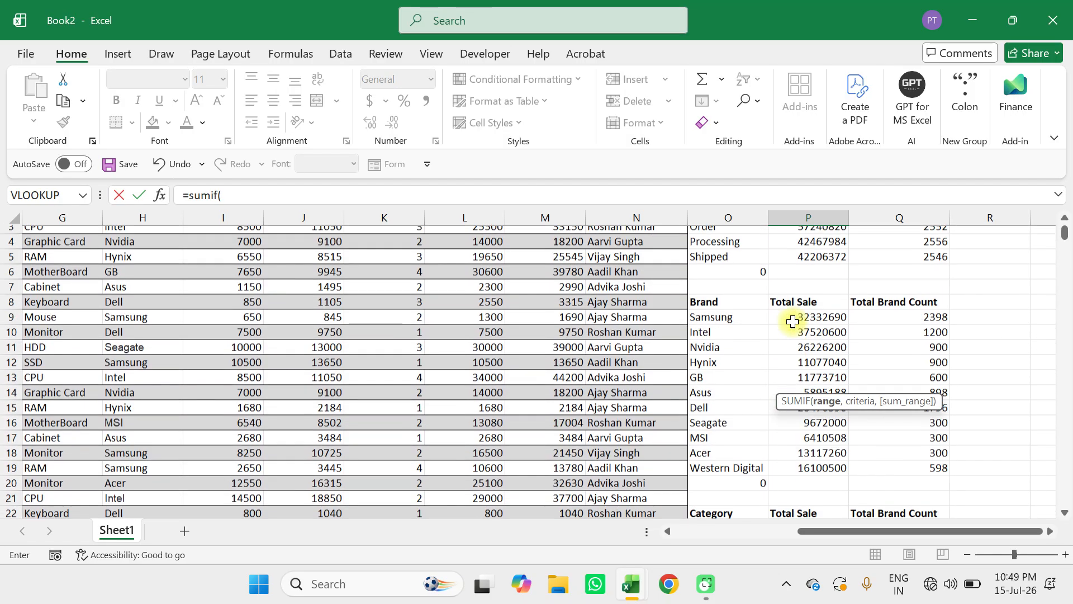
{"action": "scroll", "coordinate": [792, 322], "scroll_direction": "down", "scroll_amount": 2}
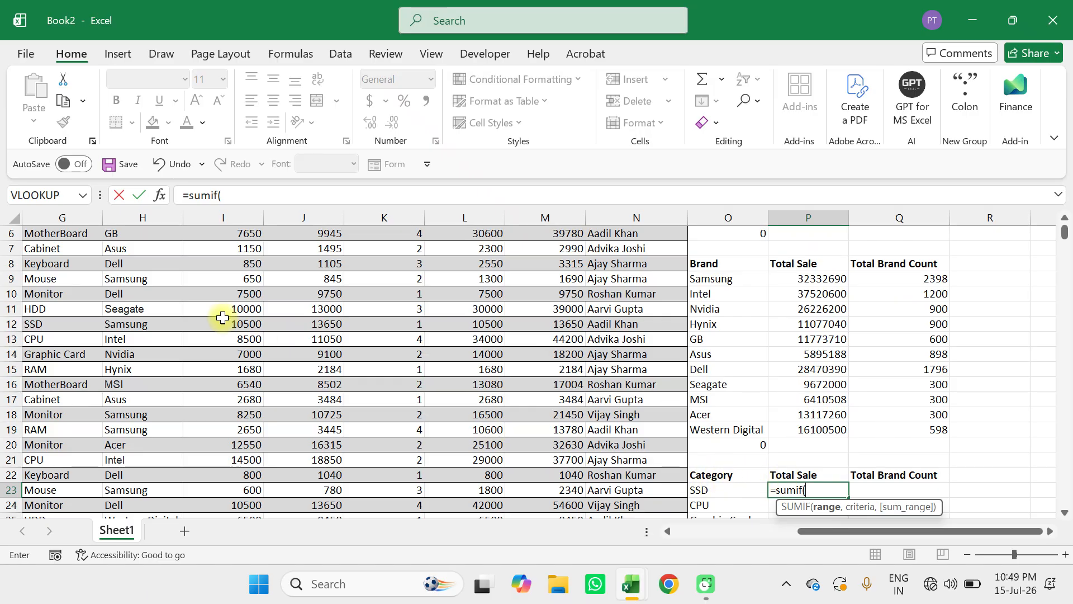
{"action": "scroll", "coordinate": [223, 317], "scroll_direction": "up", "scroll_amount": 2}
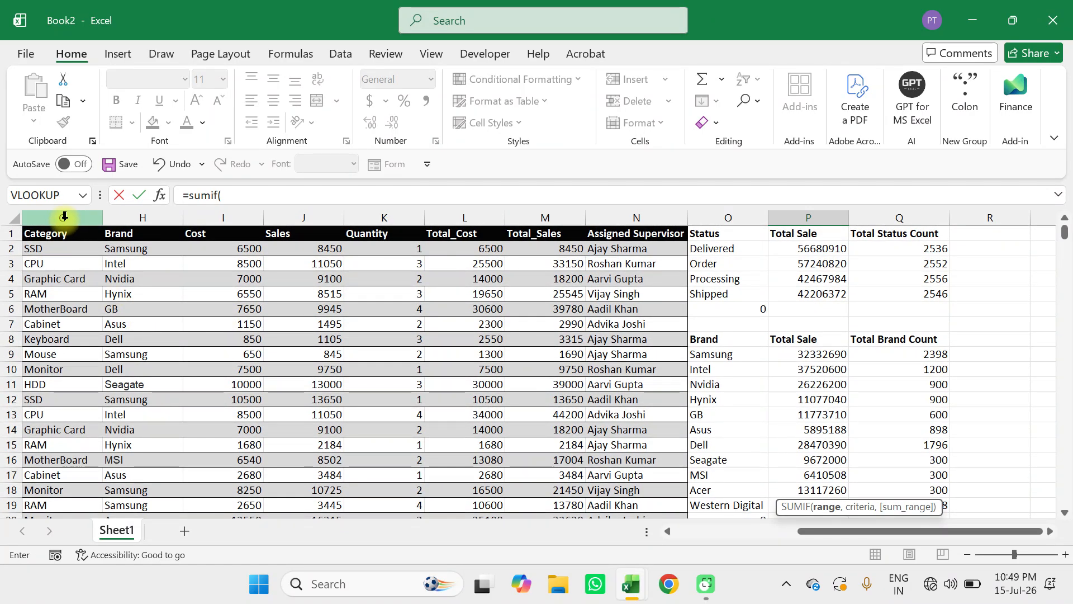
{"action": "left_click", "coordinate": [64, 216]}
{"action": "type", "text": ","}
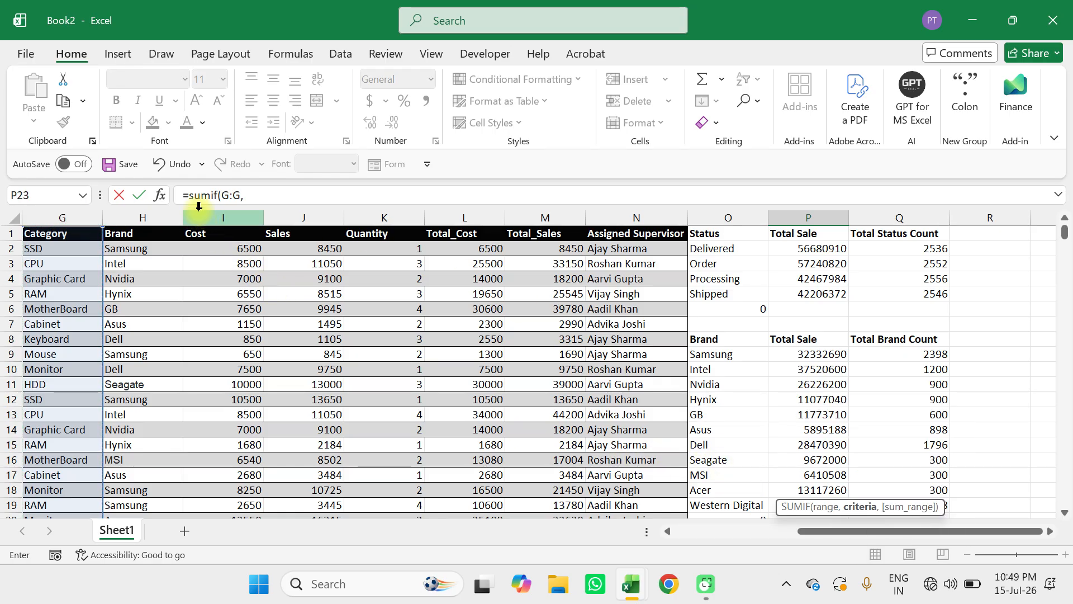
{"action": "scroll", "coordinate": [419, 342], "scroll_direction": "down", "scroll_amount": 5}
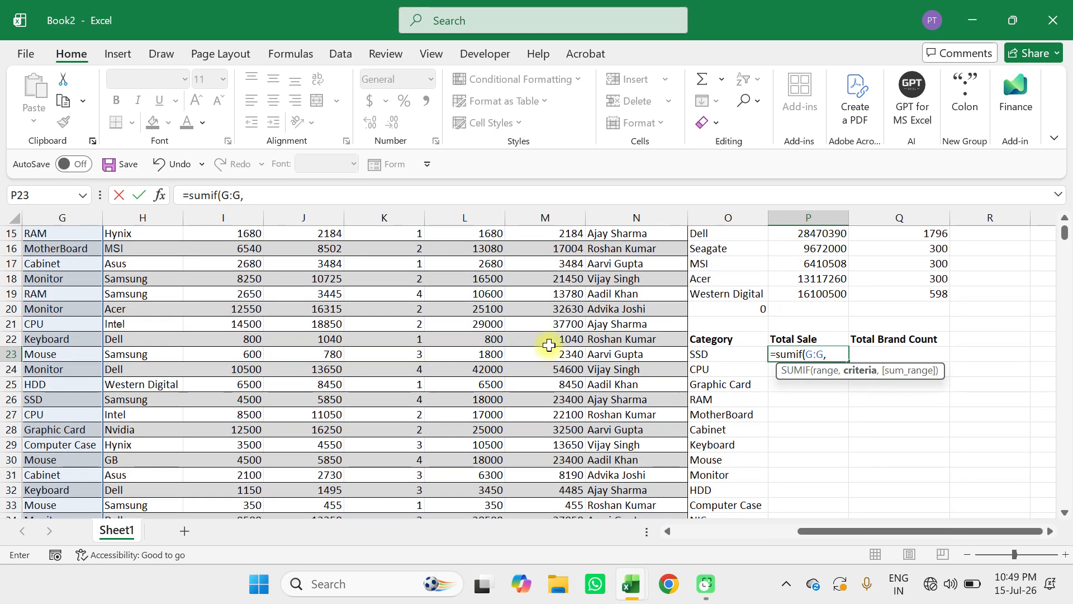
{"action": "left_click", "coordinate": [711, 356]}
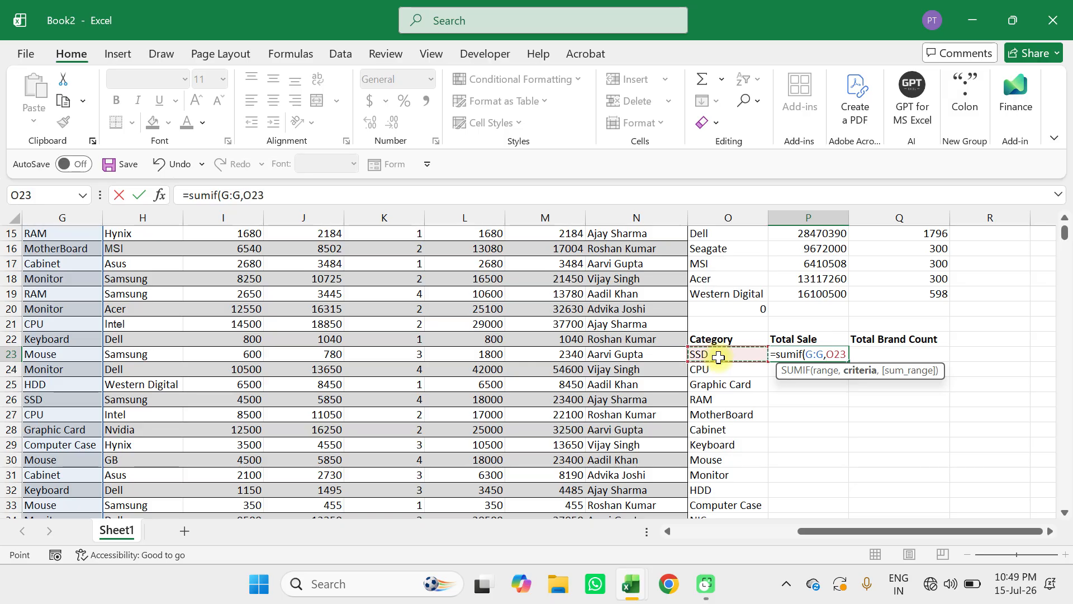
{"action": "type", "text": ","}
{"action": "scroll", "coordinate": [719, 358], "scroll_direction": "up", "scroll_amount": 5}
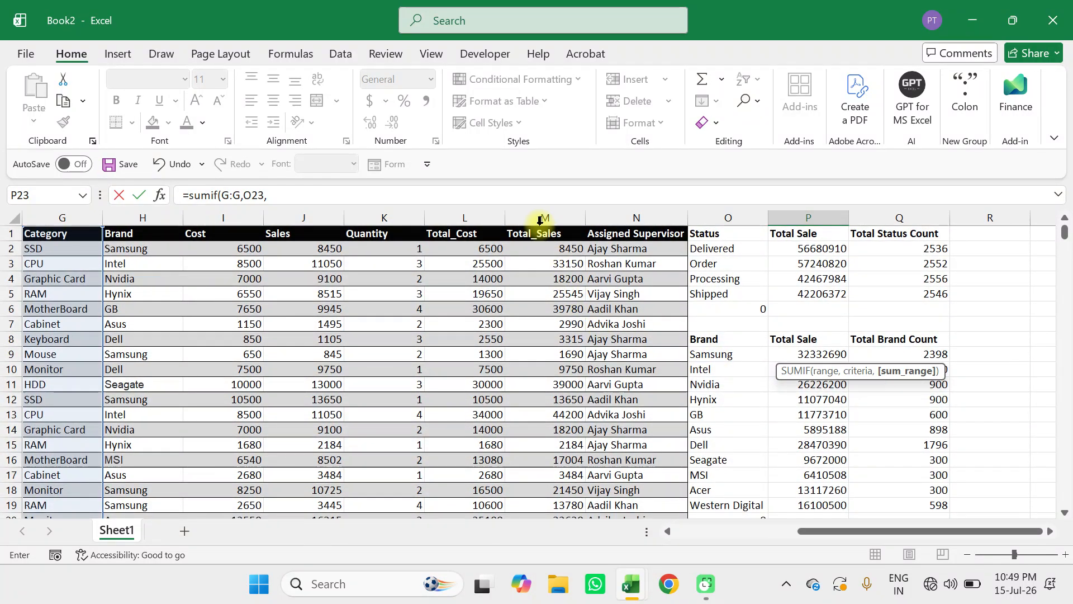
{"action": "left_click", "coordinate": [538, 219]}
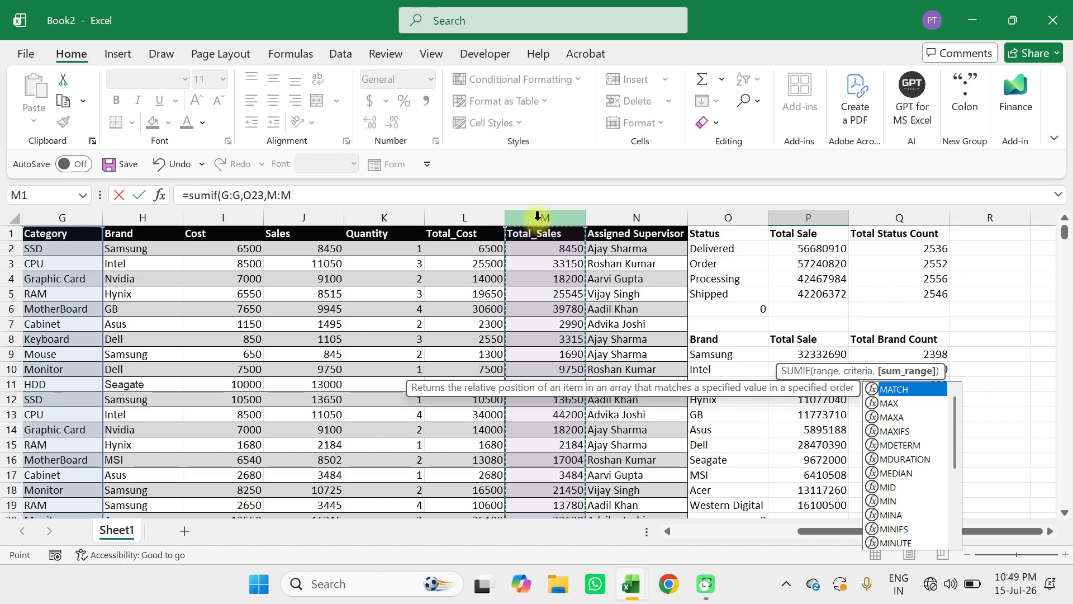
{"action": "type", "text": ")"}
{"action": "scroll", "coordinate": [666, 341], "scroll_direction": "down", "scroll_amount": 5}
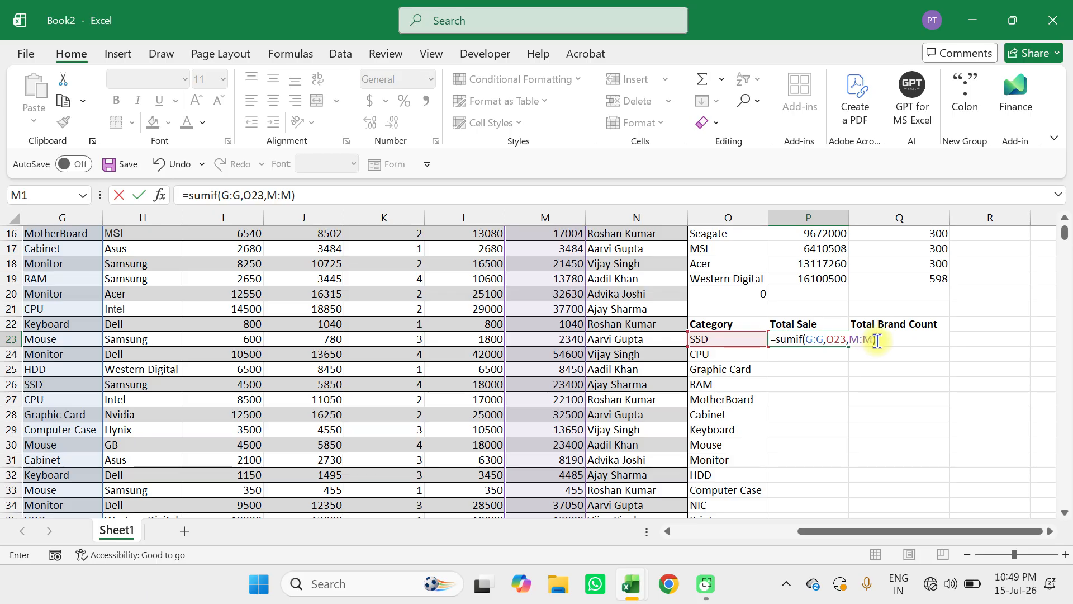
{"action": "key", "text": "Return"}
Fill the category SUMIF formula from P23 down to P35 for the remaining categories.
{"action": "left_click", "coordinate": [835, 338]}
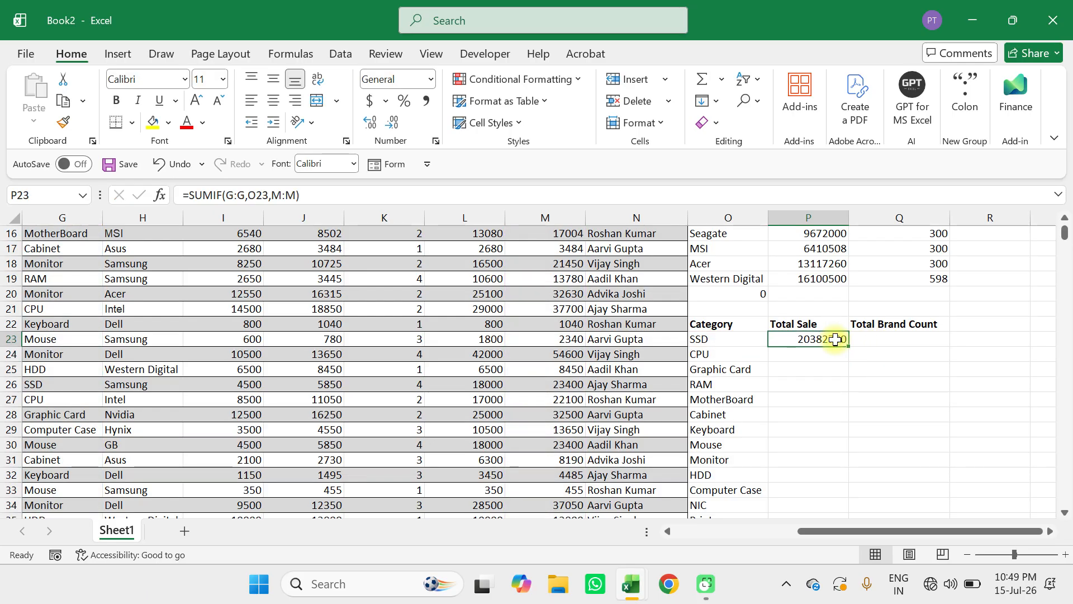
{"action": "left_click_drag", "start_coordinate": [848, 347], "coordinate": [828, 440]}
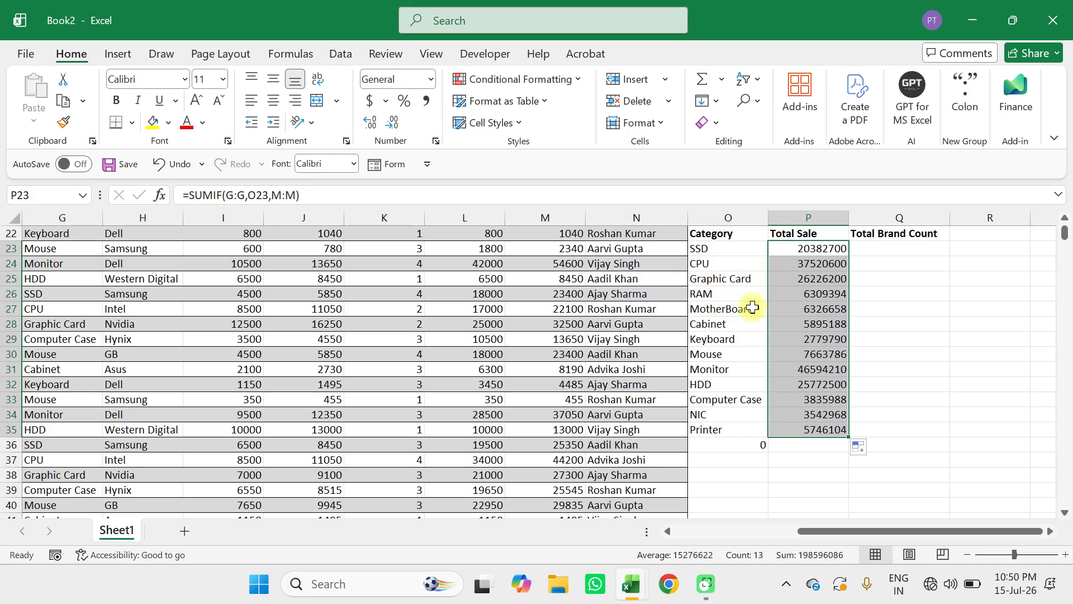
Enter =COUNTIF(G:G,O23) in Q23 to count the SSD rows in the Category column.
{"action": "scroll", "coordinate": [743, 334], "scroll_direction": "up", "scroll_amount": 2}
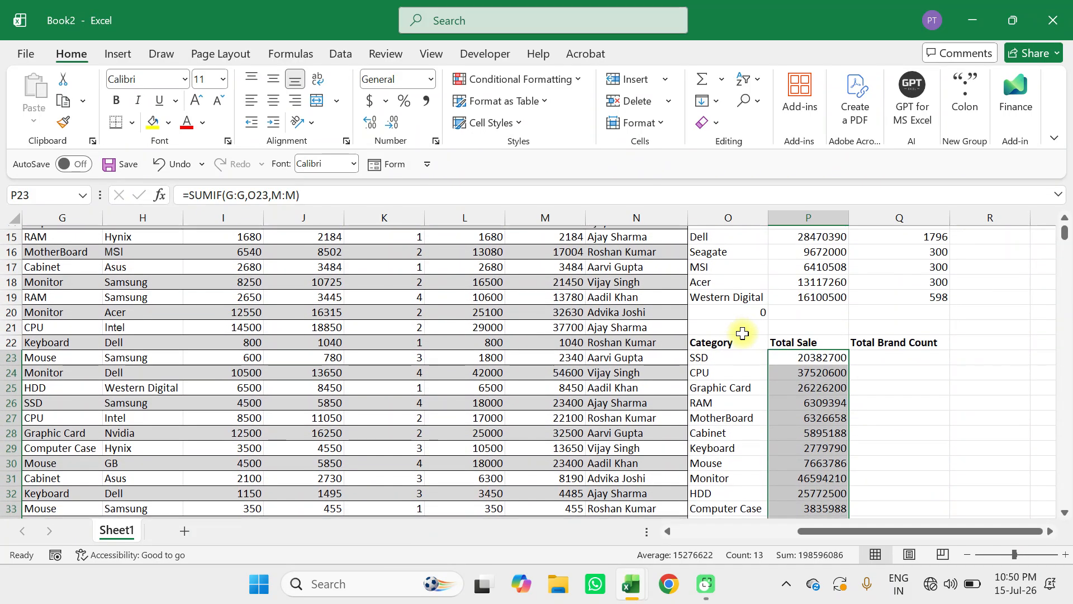
{"action": "left_click", "coordinate": [873, 351]}
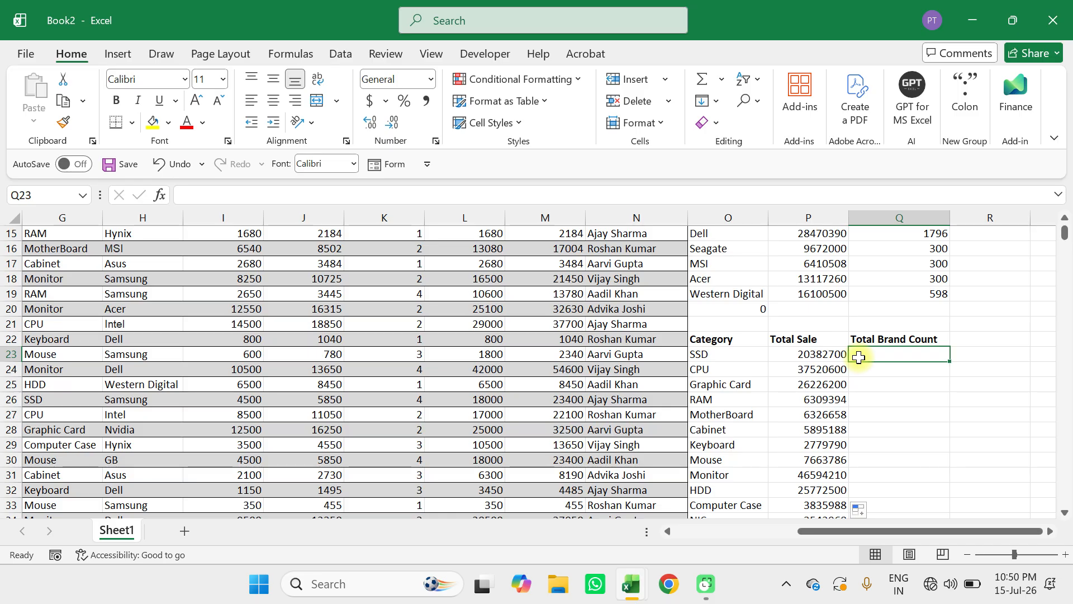
{"action": "type", "text": "="}
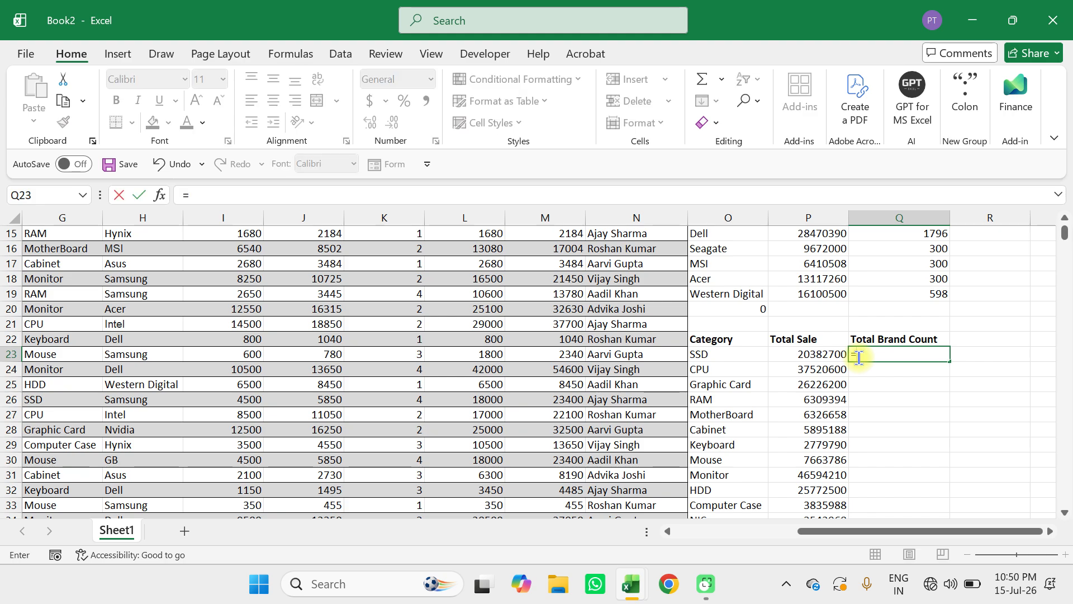
{"action": "type", "text": "co"}
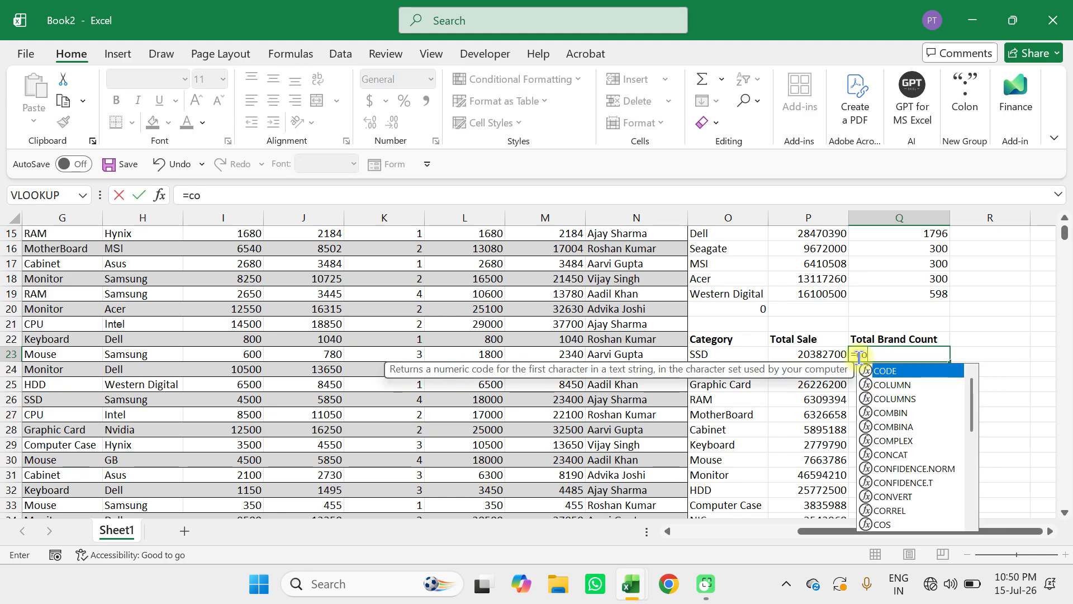
{"action": "type", "text": "untif("}
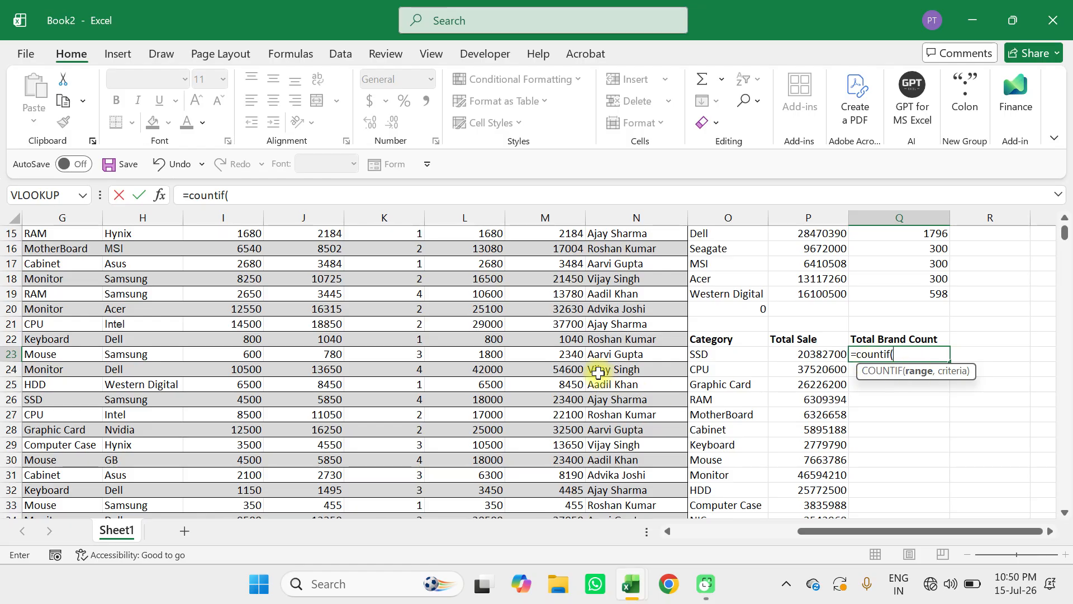
{"action": "scroll", "coordinate": [599, 373], "scroll_direction": "up", "scroll_amount": 5}
{"action": "scroll", "coordinate": [598, 373], "scroll_direction": "down", "scroll_amount": 2}
{"action": "scroll", "coordinate": [598, 373], "scroll_direction": "up", "scroll_amount": 2}
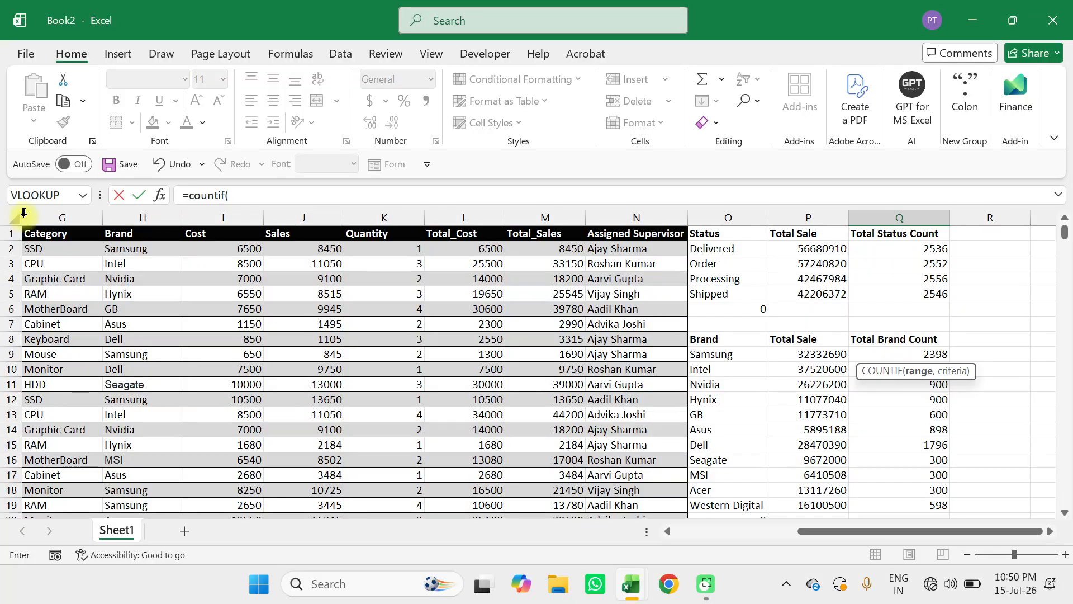
{"action": "left_click", "coordinate": [54, 215]}
{"action": "type", "text": ","}
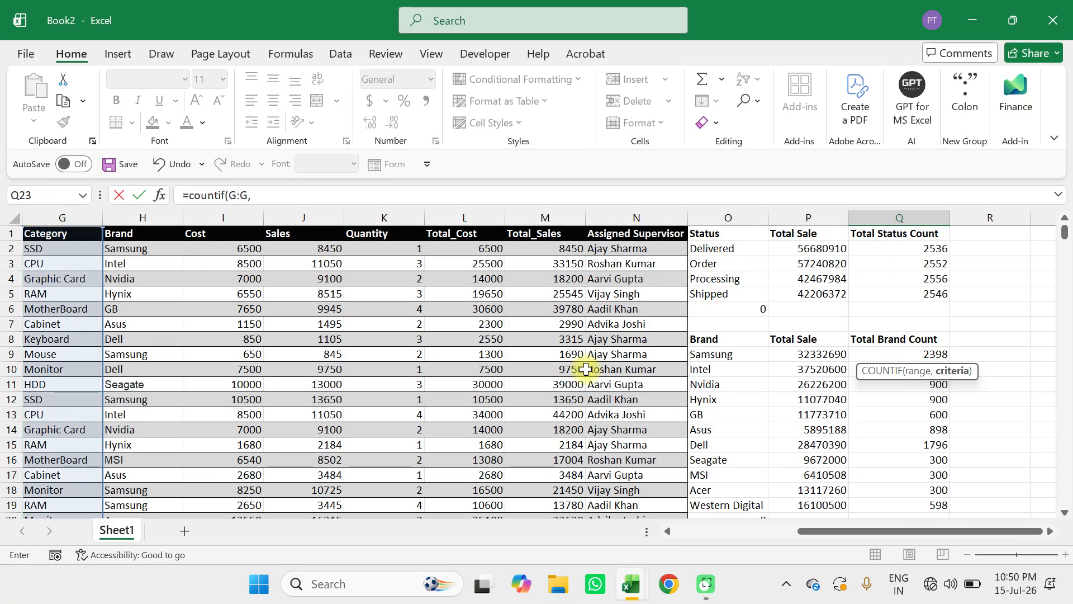
{"action": "scroll", "coordinate": [586, 369], "scroll_direction": "down", "scroll_amount": 7}
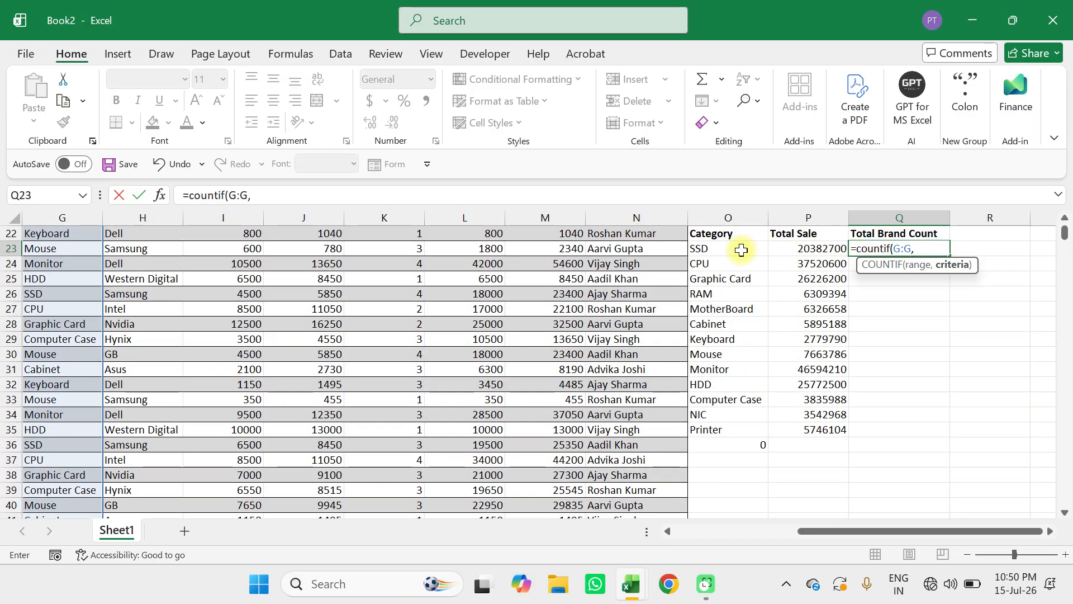
{"action": "left_click", "coordinate": [724, 250]}
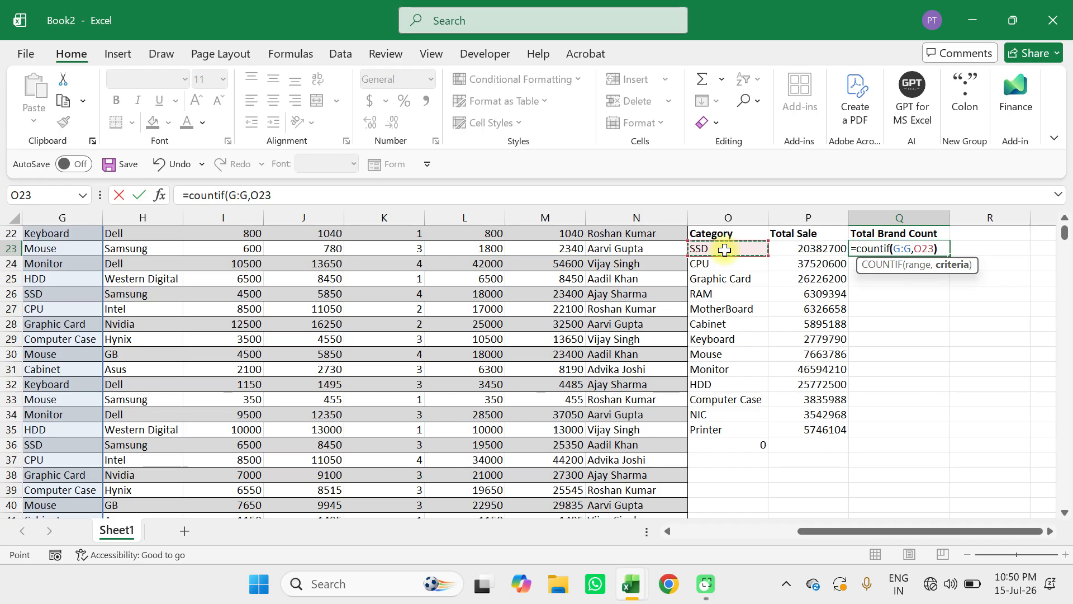
{"action": "type", "text": ")"}
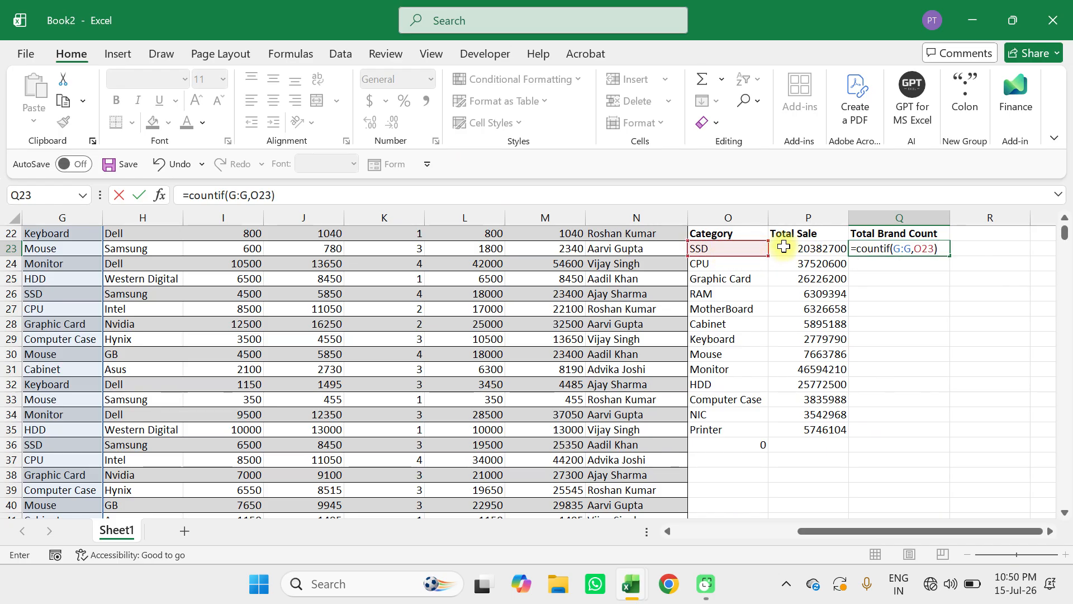
{"action": "key", "text": "ctrl+Return"}
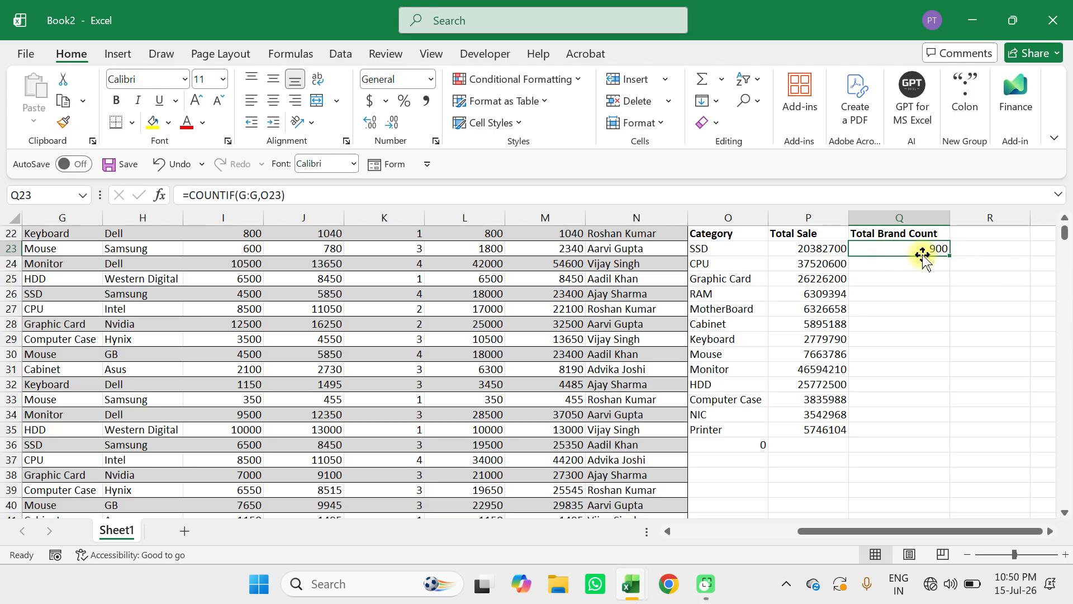
Fill the category COUNTIF formula from Q23 down to Q35 for the remaining categories.
{"action": "left_click_drag", "start_coordinate": [949, 255], "coordinate": [928, 445]}
{"action": "scroll", "coordinate": [836, 373], "scroll_direction": "up", "scroll_amount": 7}
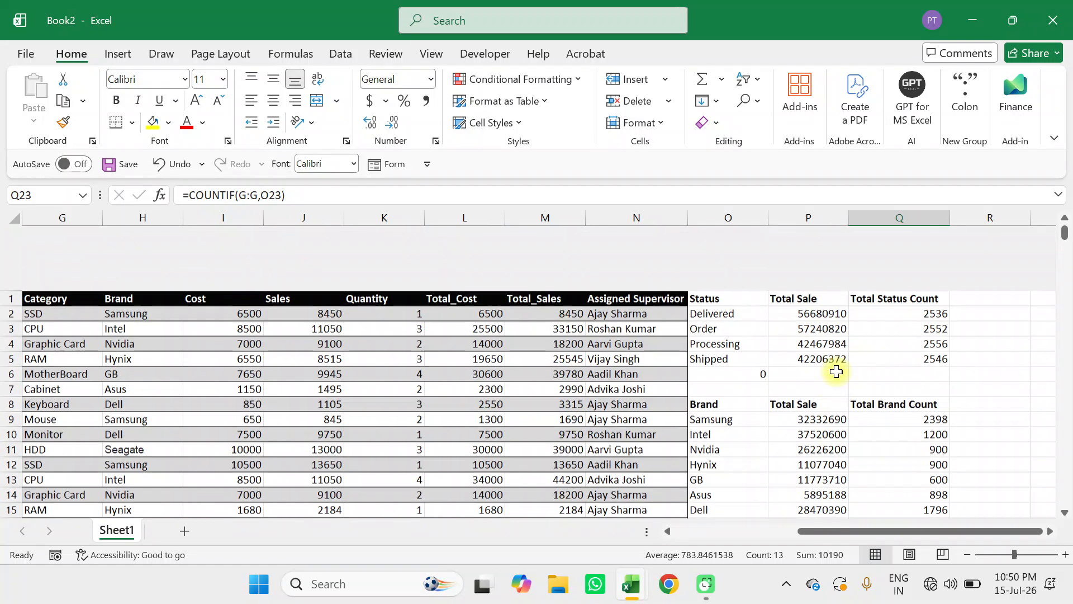